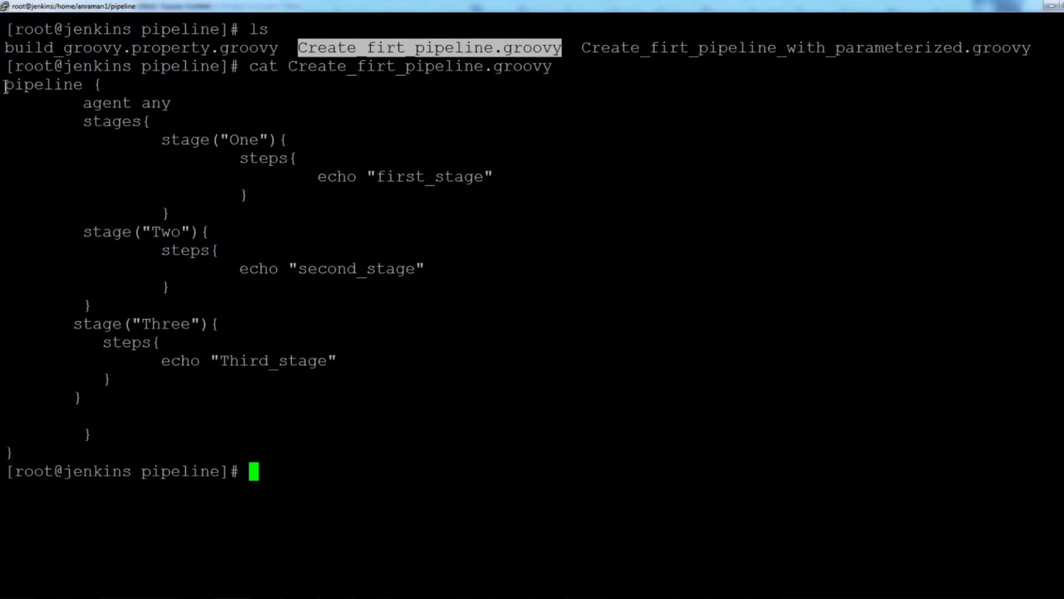
# Step: Examine the enclosing pipeline block and its "agent any" declaration in the Create_firt_pipeline.groovy listing
pyautogui.moveTo(7, 87); pyautogui.dragTo(98, 447)
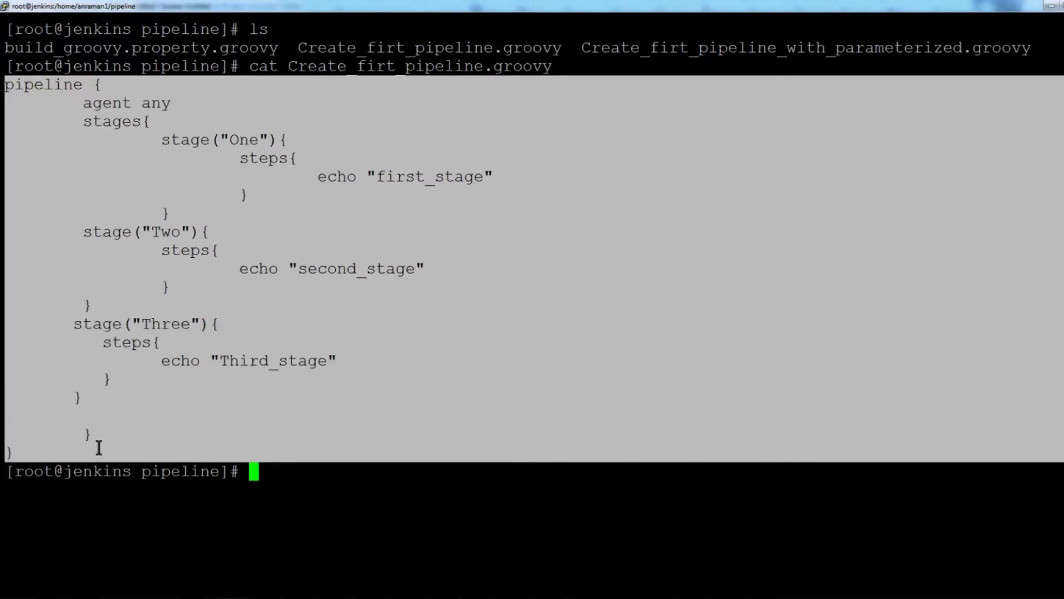
pyautogui.click(22, 84)
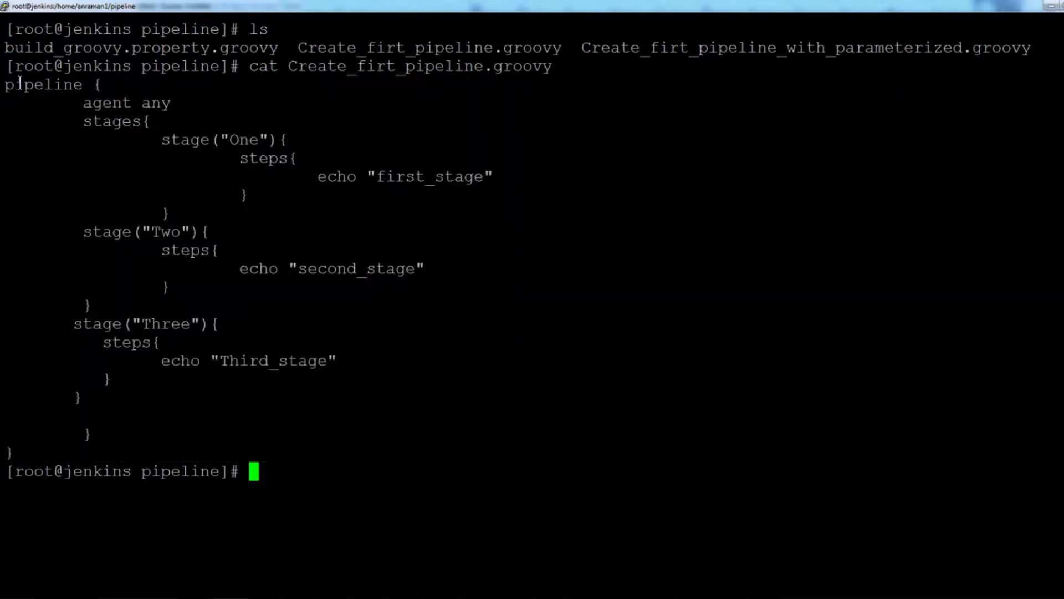
pyautogui.moveTo(9, 86); pyautogui.dragTo(98, 90)
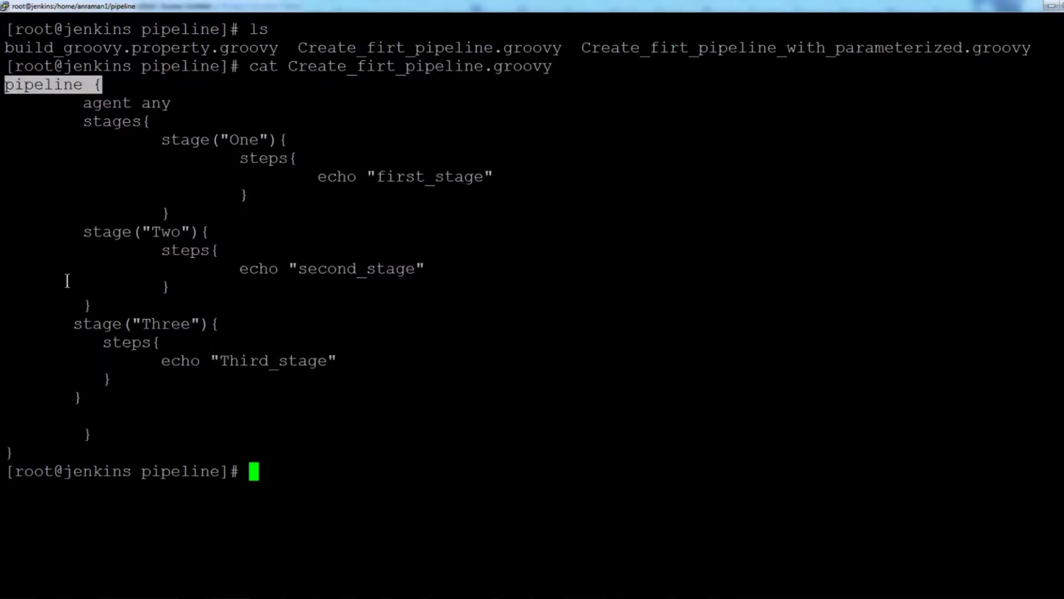
pyautogui.moveTo(92, 434); pyautogui.dragTo(65, 430)
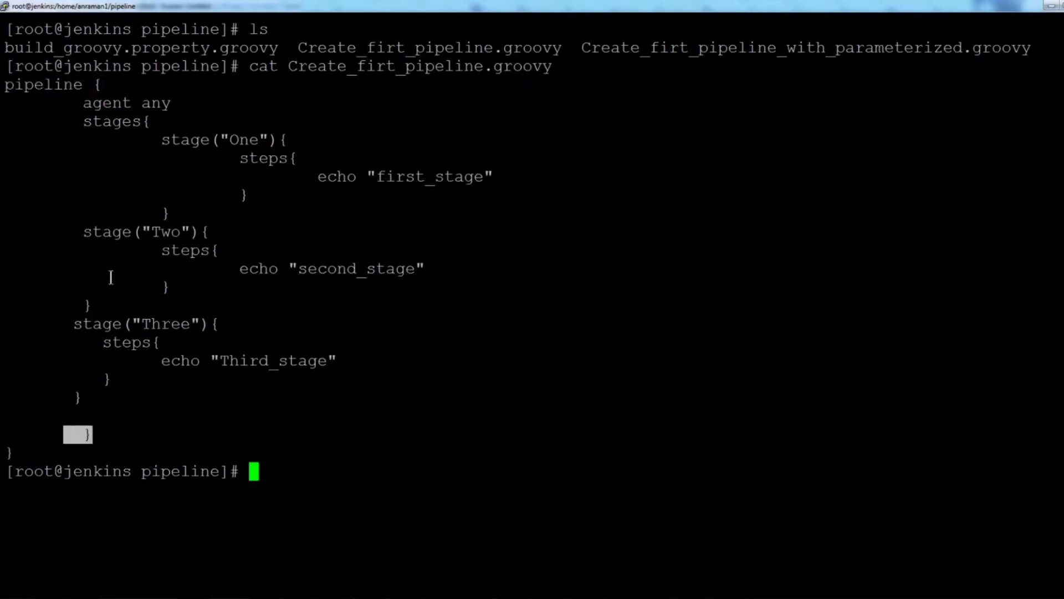
pyautogui.click(84, 103)
pyautogui.moveTo(84, 103); pyautogui.dragTo(167, 107)
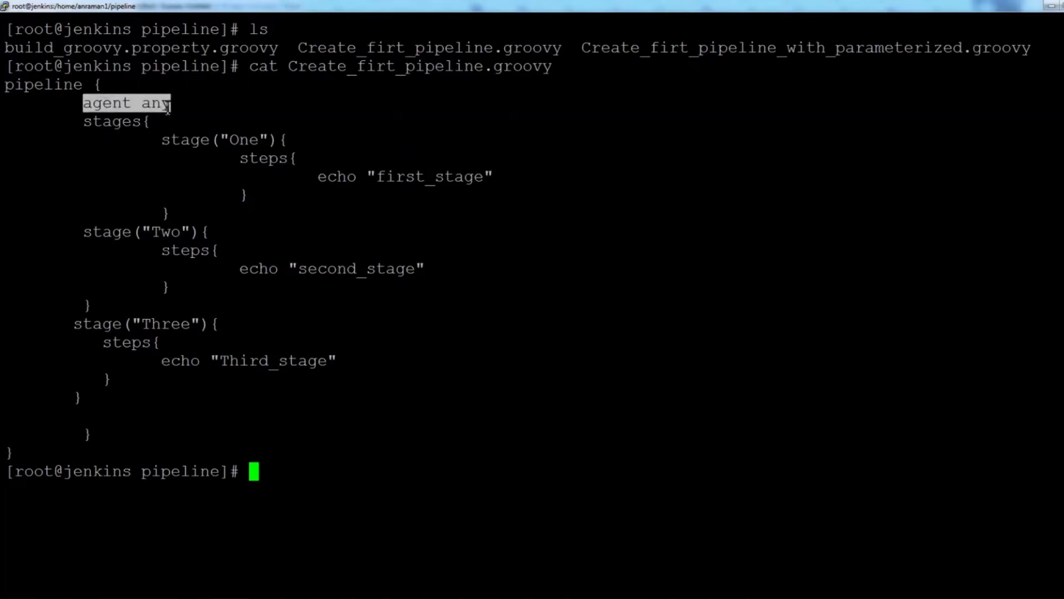
pyautogui.click(167, 107)
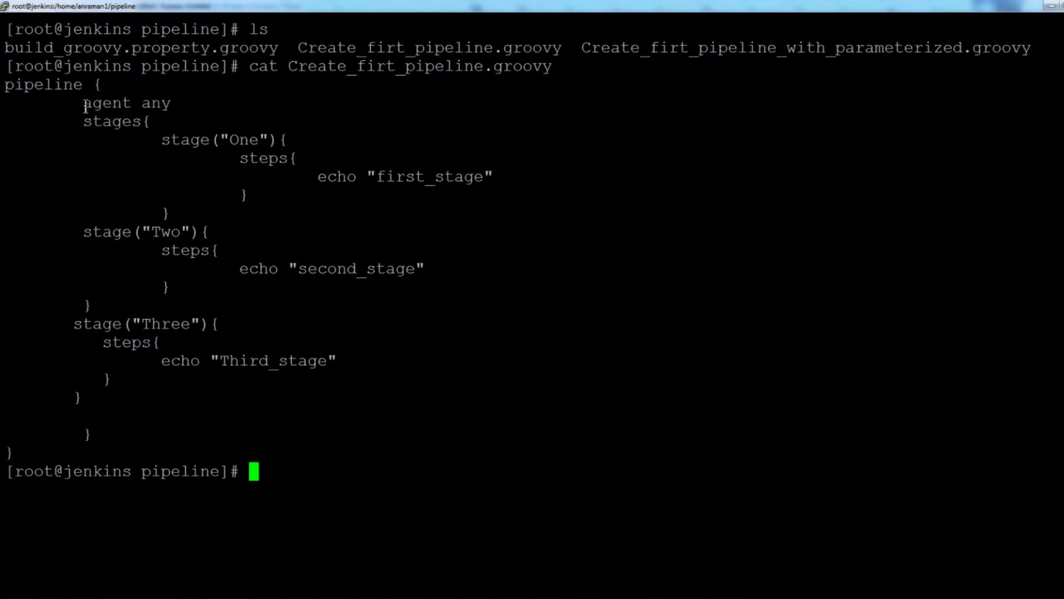
pyautogui.moveTo(85, 103); pyautogui.dragTo(168, 104)
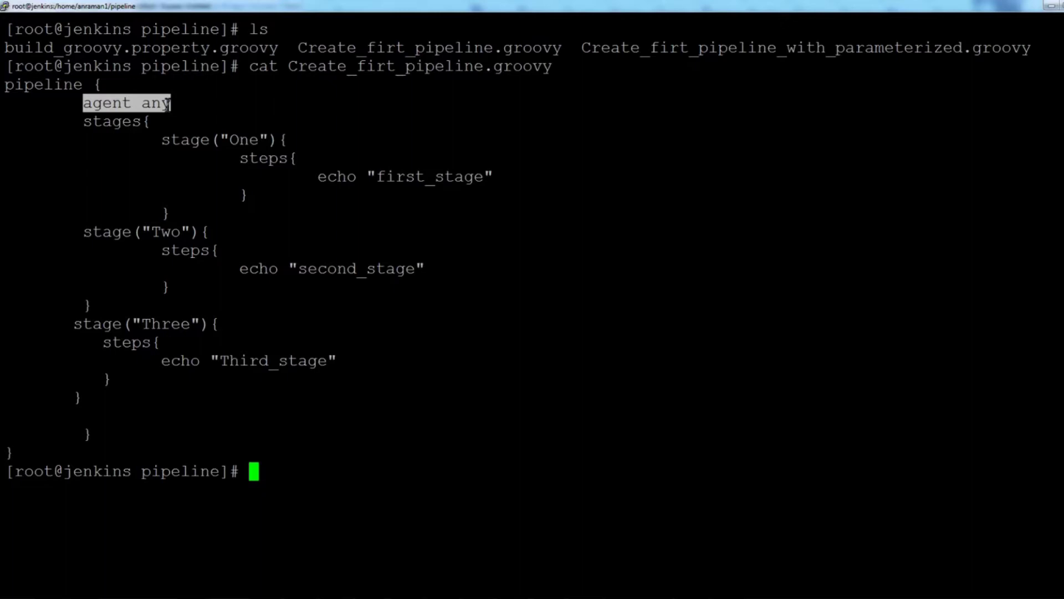
pyautogui.click(153, 102)
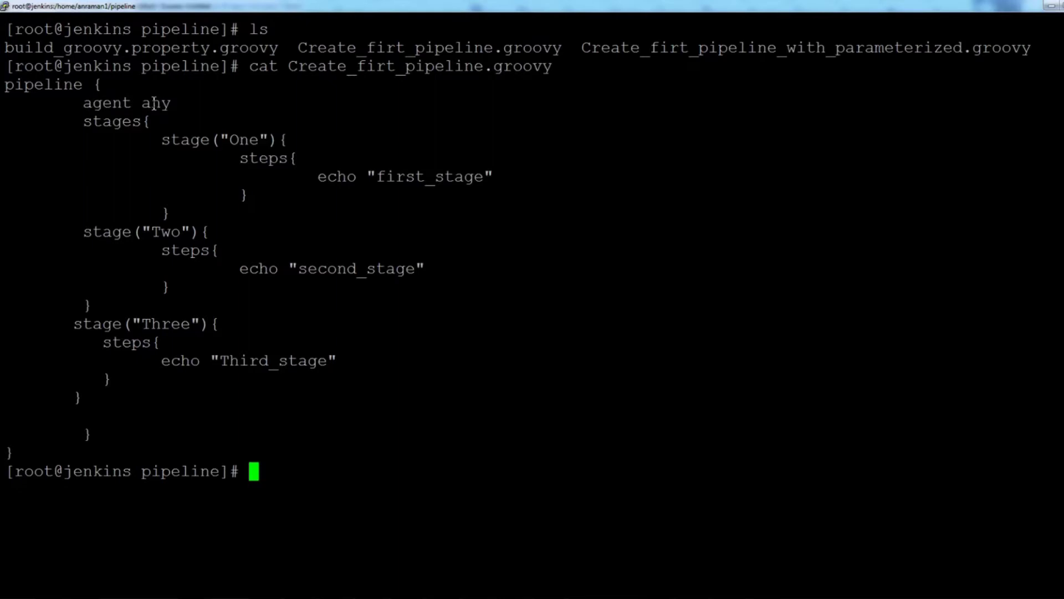
pyautogui.doubleClick(154, 104)
# Step: Examine the stages block and stage "One", including its name, steps block and echo "first_stage" command
pyautogui.moveTo(85, 120); pyautogui.dragTo(148, 159)
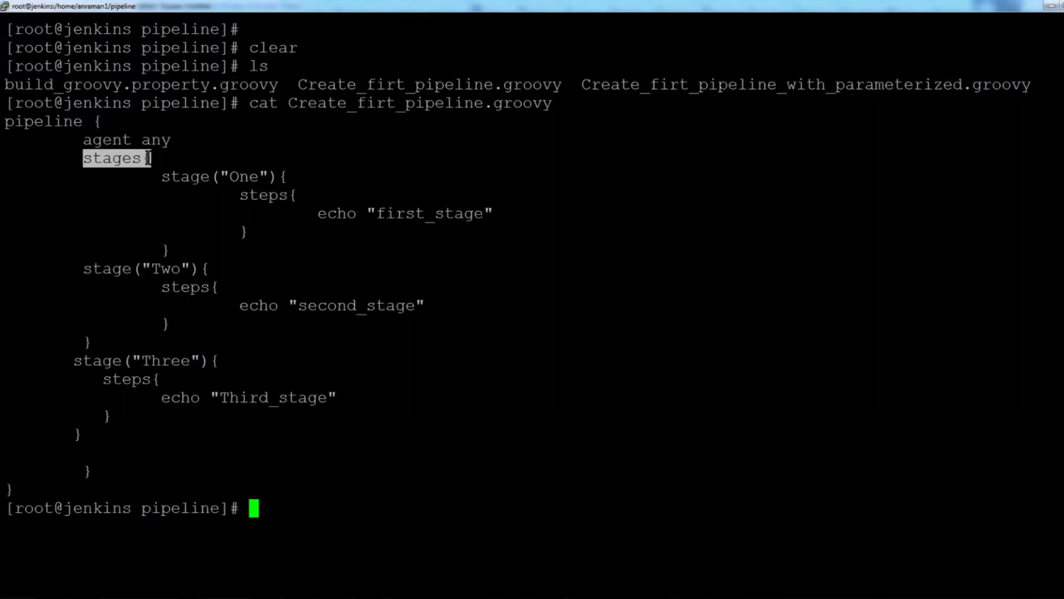
pyautogui.click(145, 159)
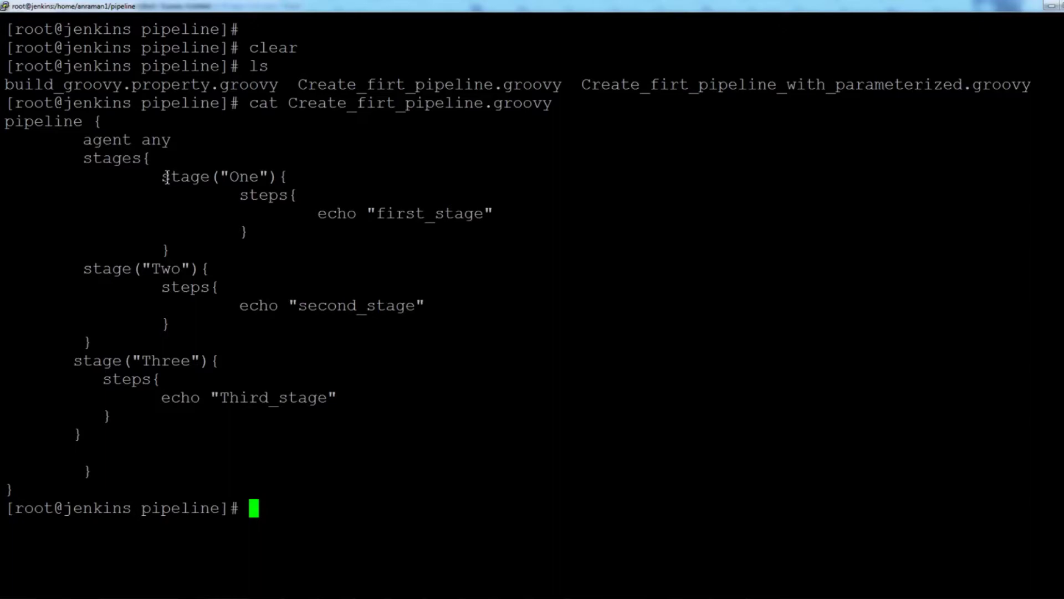
pyautogui.moveTo(165, 178); pyautogui.dragTo(206, 180)
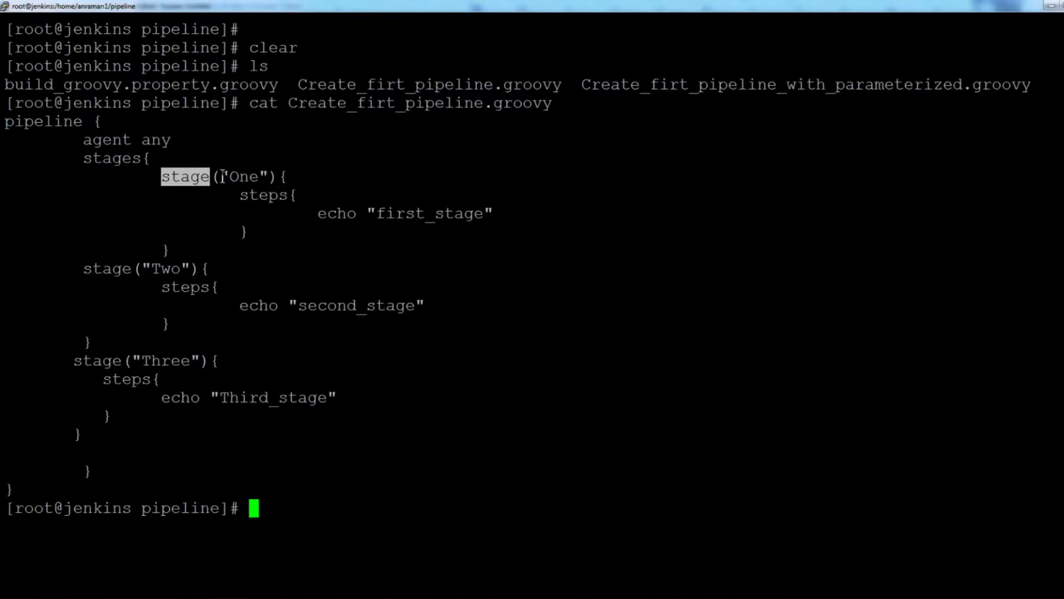
pyautogui.moveTo(222, 176); pyautogui.dragTo(263, 179)
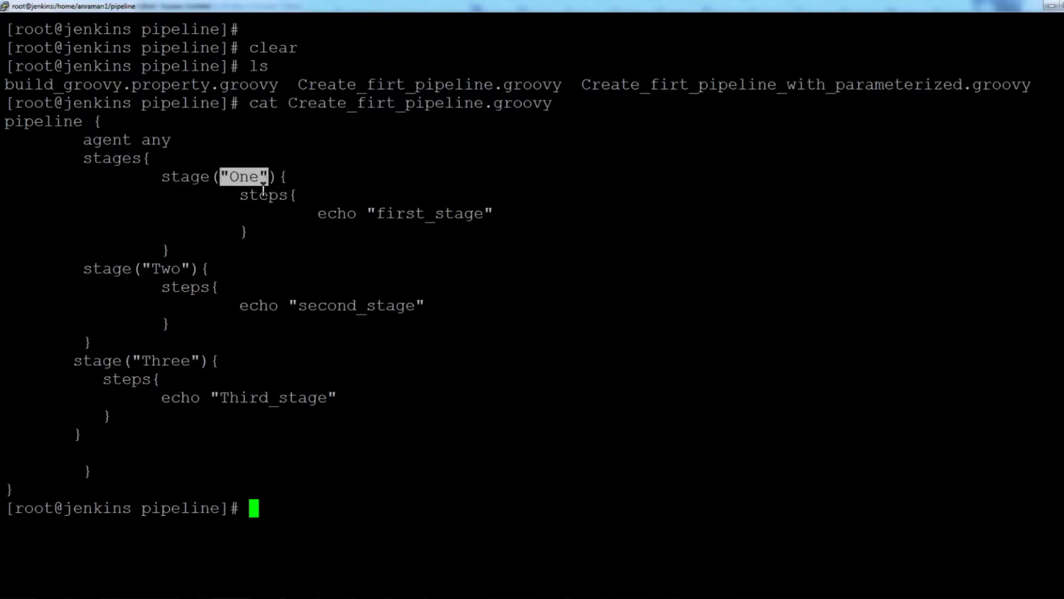
pyautogui.click(282, 181)
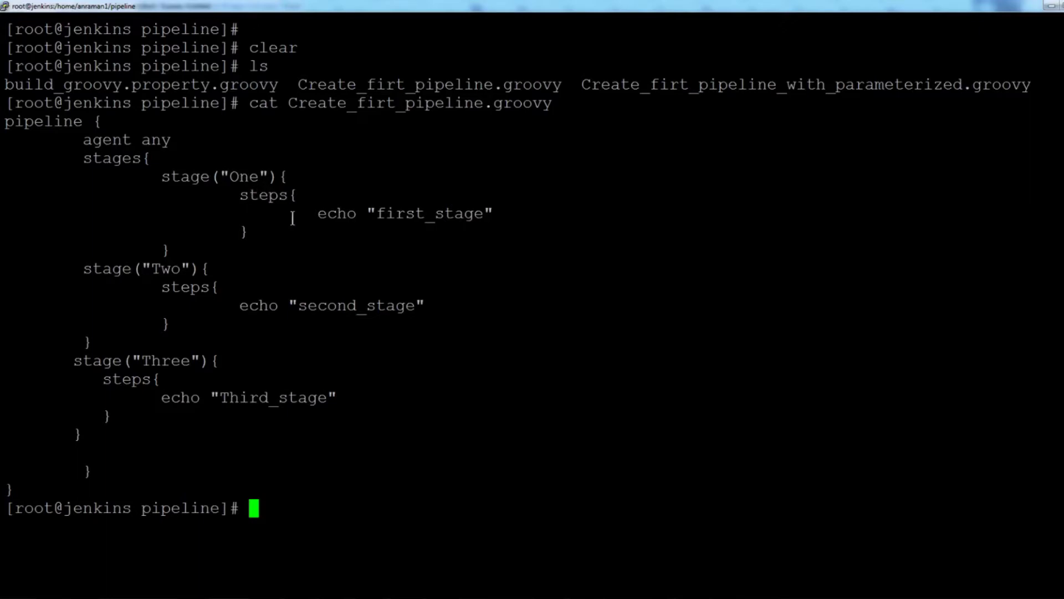
pyautogui.moveTo(319, 214); pyautogui.dragTo(492, 218)
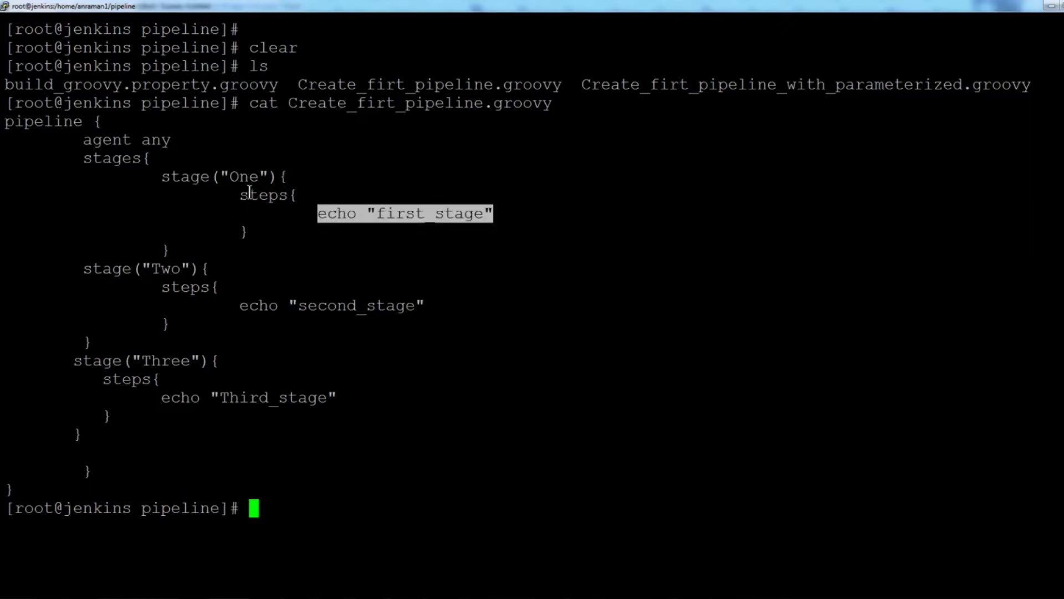
pyautogui.moveTo(240, 194); pyautogui.dragTo(293, 205)
pyautogui.click(285, 180)
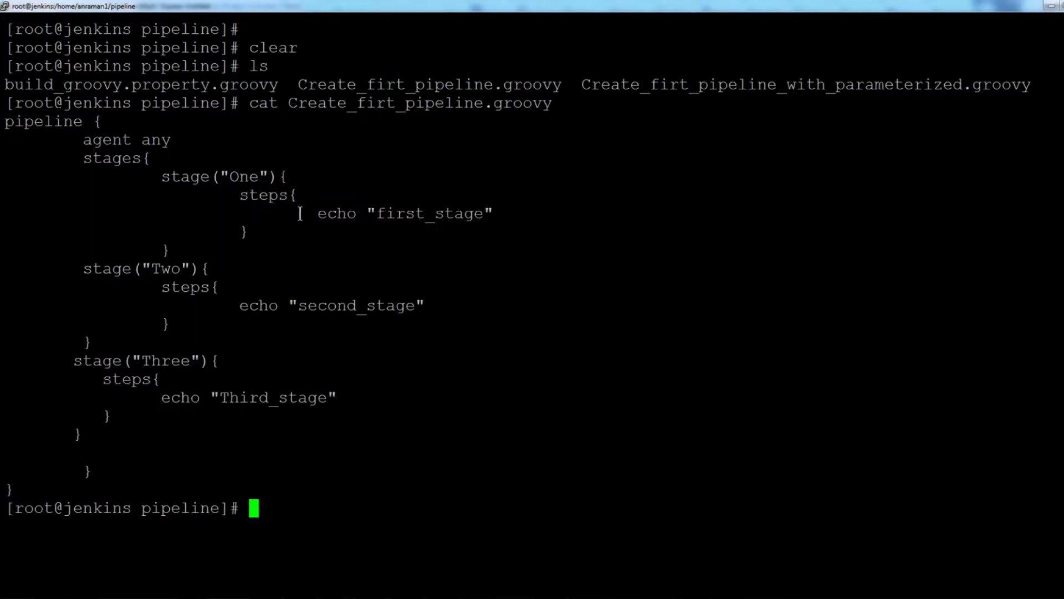
pyautogui.moveTo(301, 216); pyautogui.dragTo(490, 217)
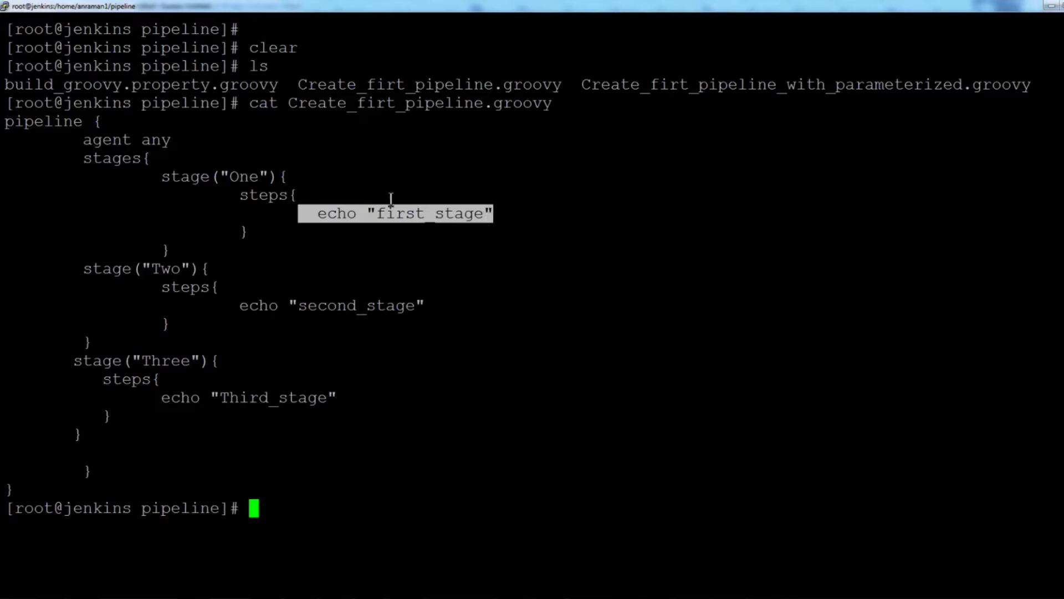
pyautogui.click(309, 213)
pyautogui.moveTo(309, 213); pyautogui.dragTo(484, 216)
pyautogui.click(319, 214)
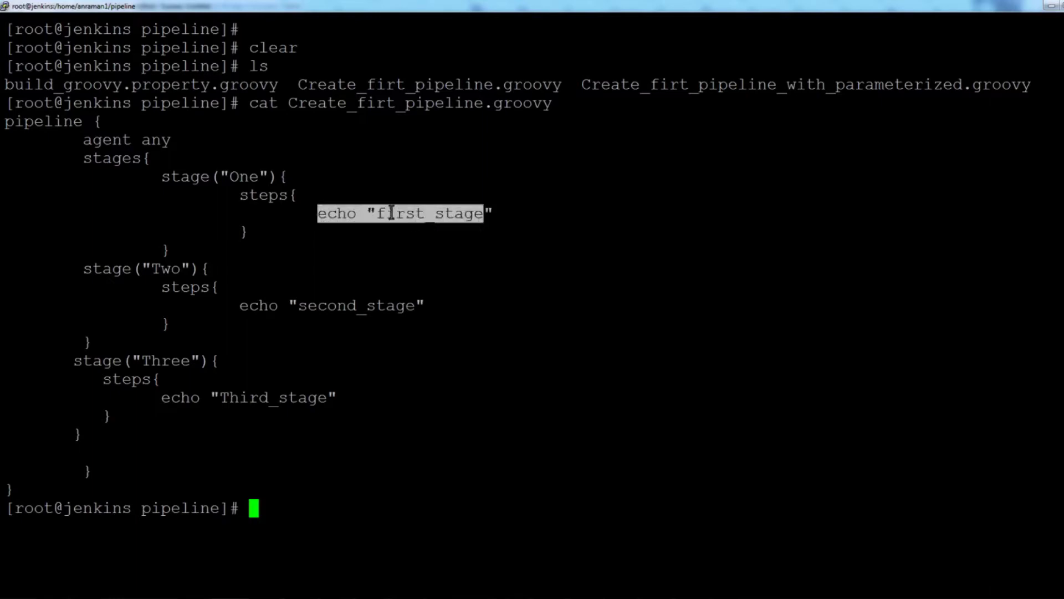
pyautogui.moveTo(257, 231); pyautogui.dragTo(160, 163)
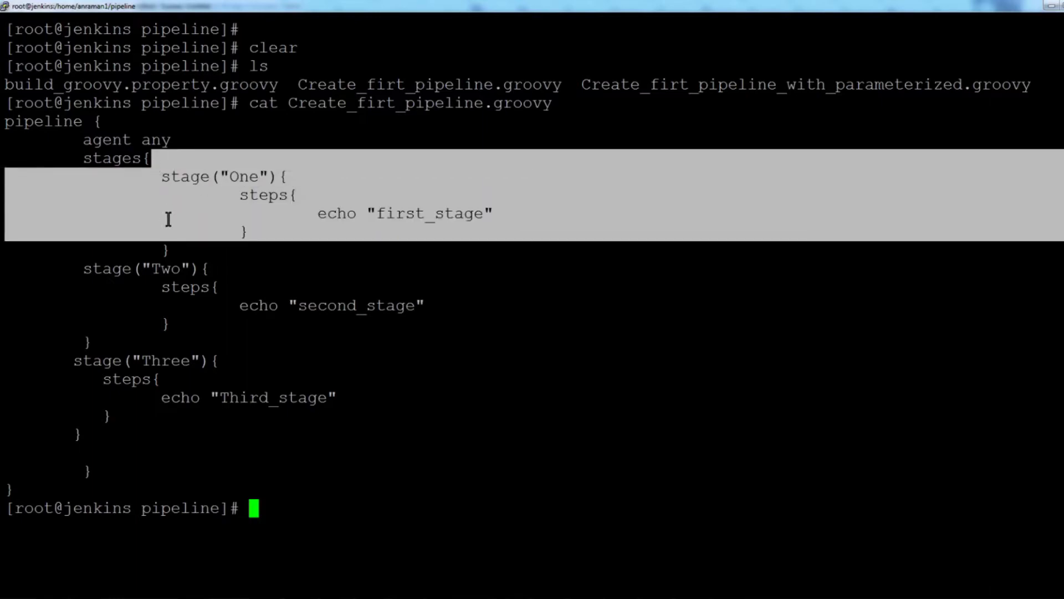
pyautogui.moveTo(168, 250); pyautogui.dragTo(3, 160)
pyautogui.click(3, 160)
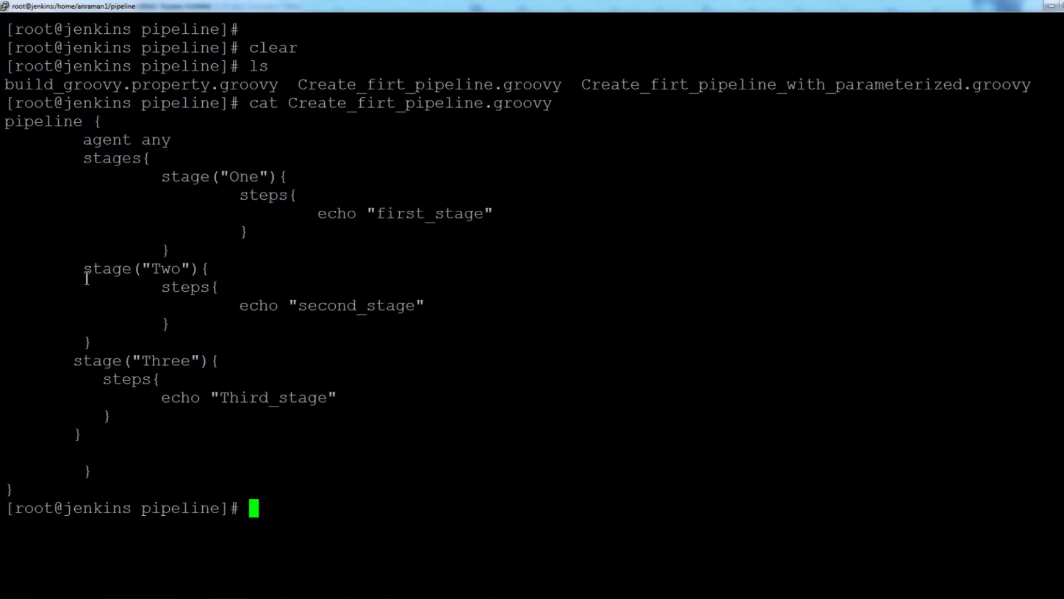
# Step: Examine how stages "Two" and "Three" are defined alongside stage "One", including the echo "second_stage" command
pyautogui.moveTo(84, 268); pyautogui.dragTo(150, 306)
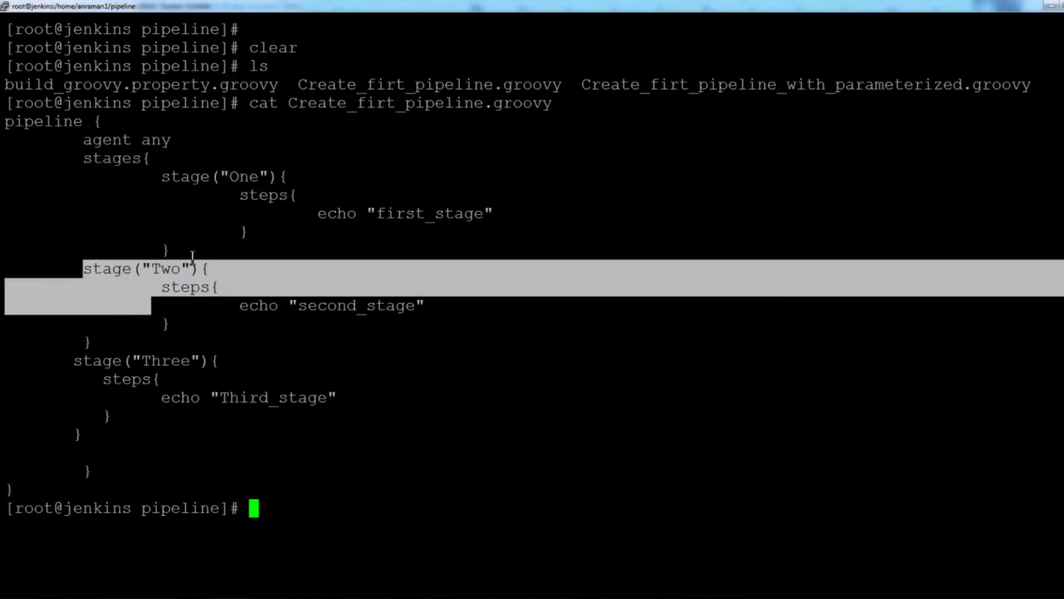
pyautogui.click(238, 173)
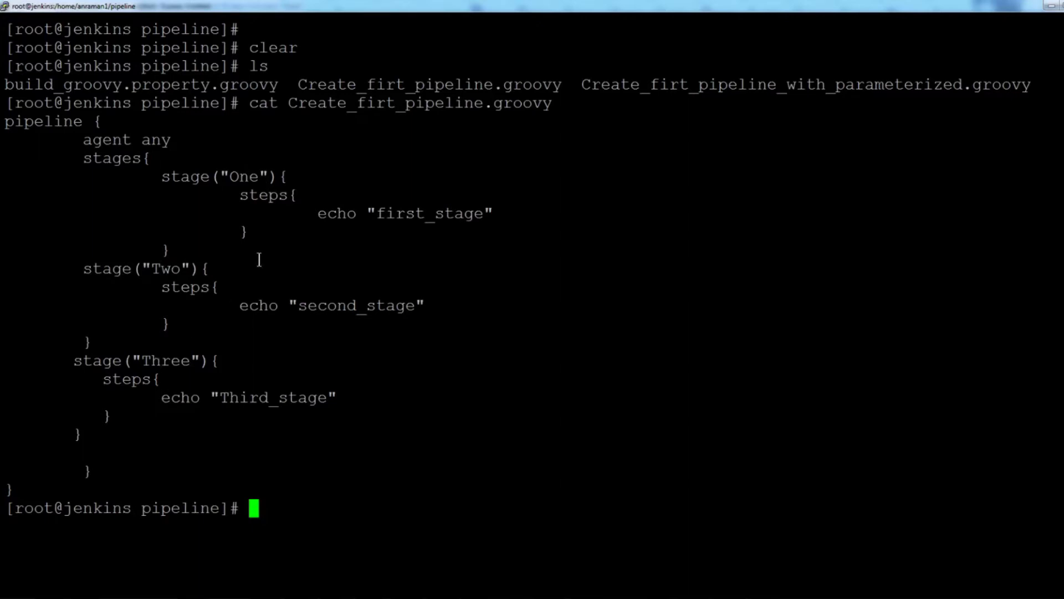
pyautogui.moveTo(230, 176); pyautogui.dragTo(242, 180)
pyautogui.moveTo(152, 269); pyautogui.dragTo(173, 270)
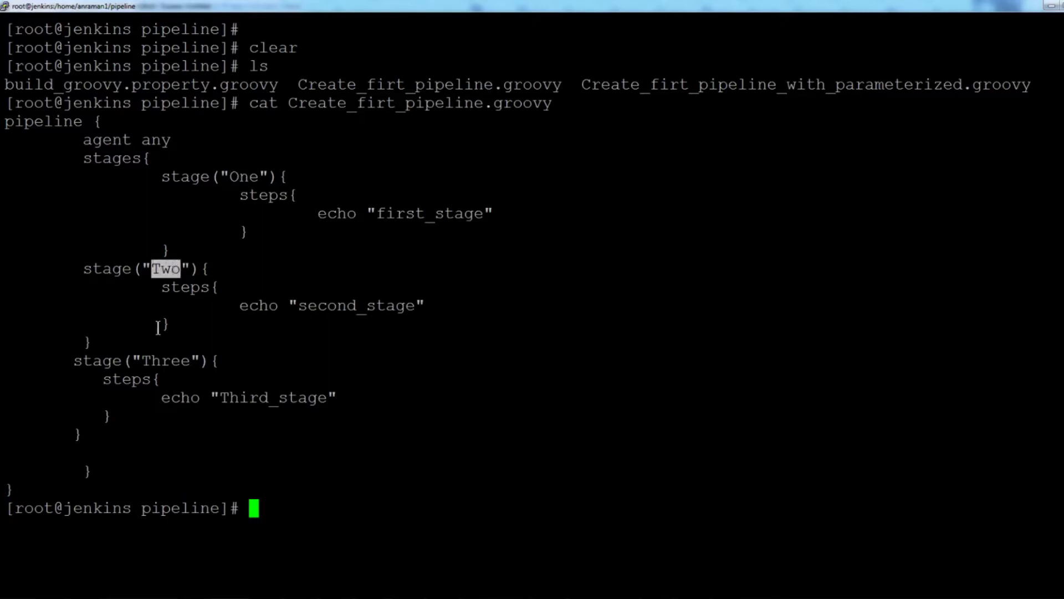
pyautogui.moveTo(143, 361); pyautogui.dragTo(188, 368)
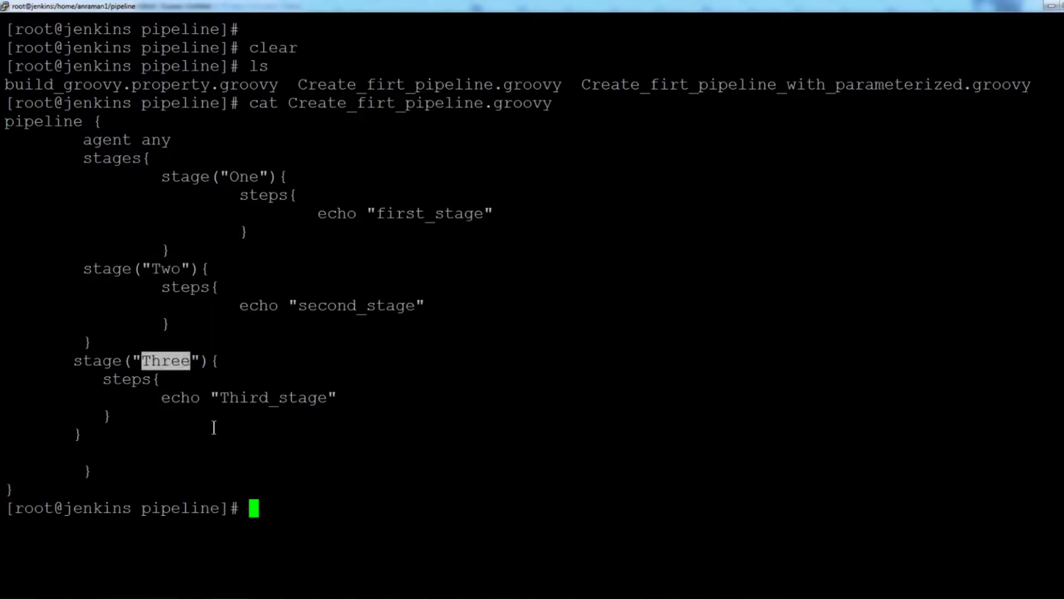
pyautogui.moveTo(161, 417); pyautogui.dragTo(2, 178)
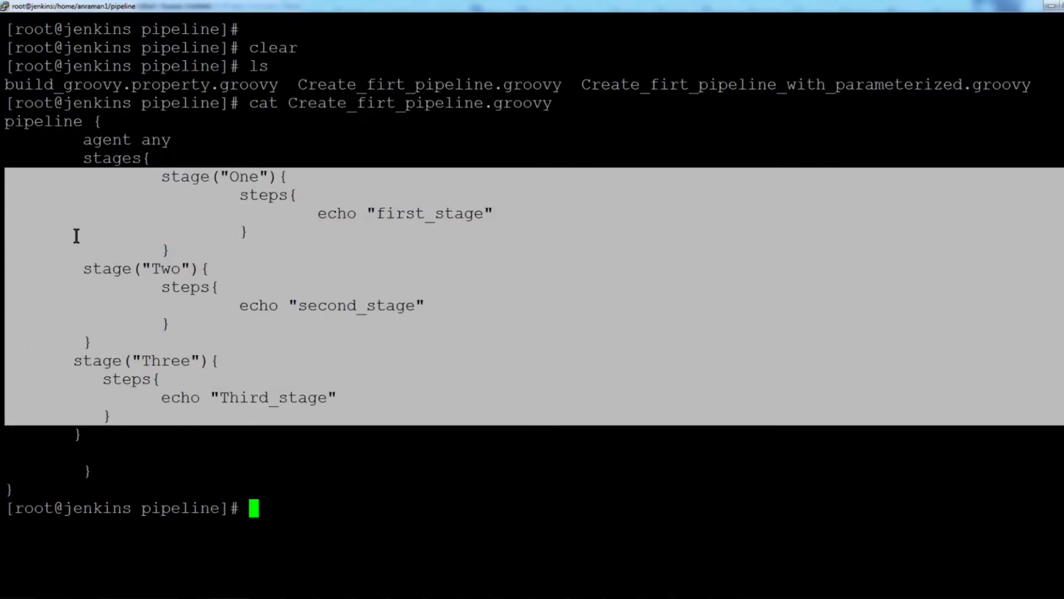
pyautogui.click(236, 182)
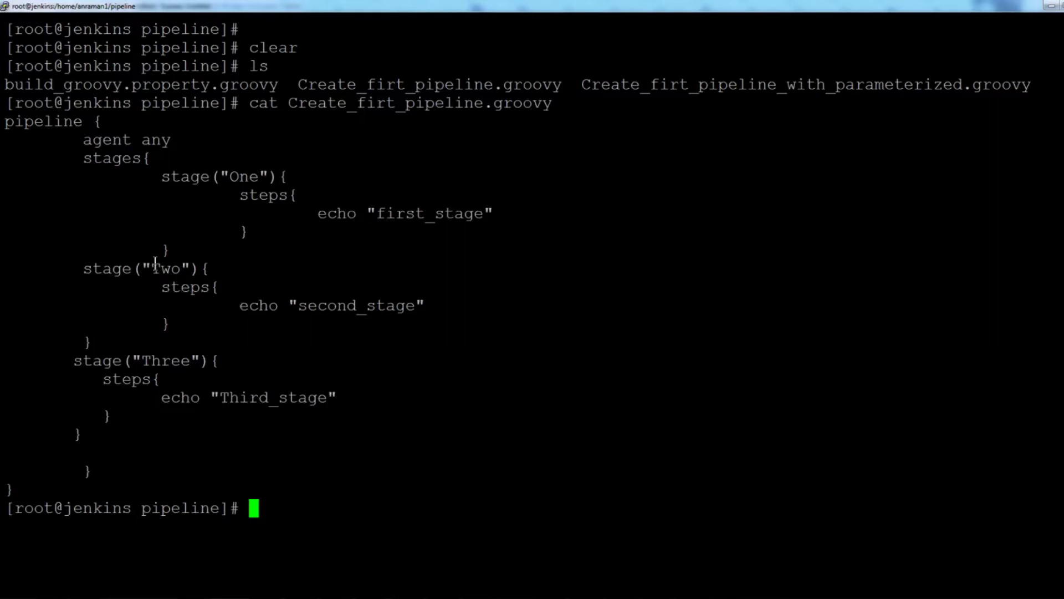
pyautogui.moveTo(151, 266); pyautogui.dragTo(174, 272)
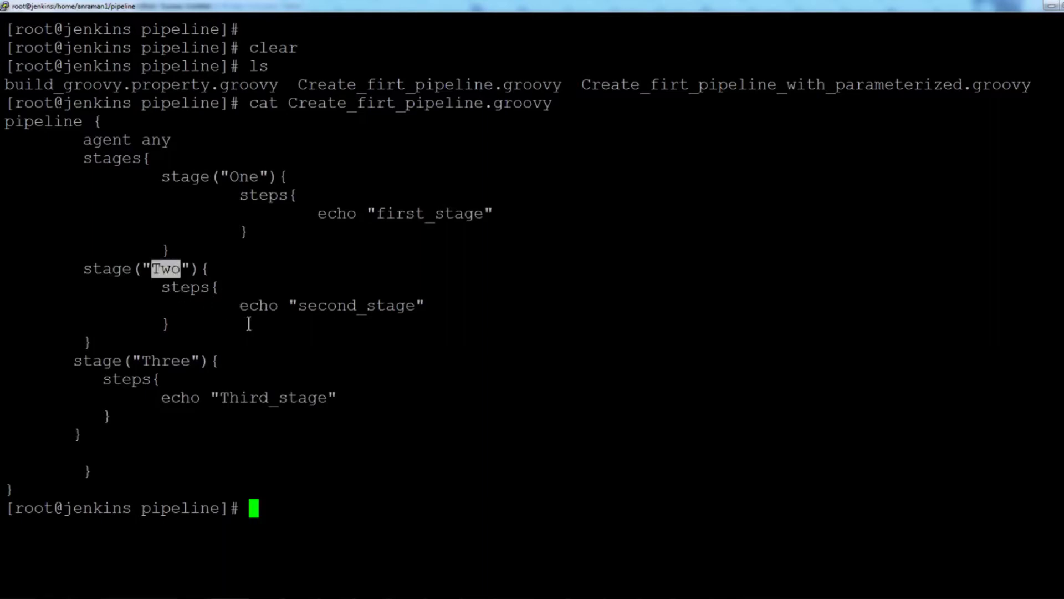
pyautogui.moveTo(240, 306); pyautogui.dragTo(426, 306)
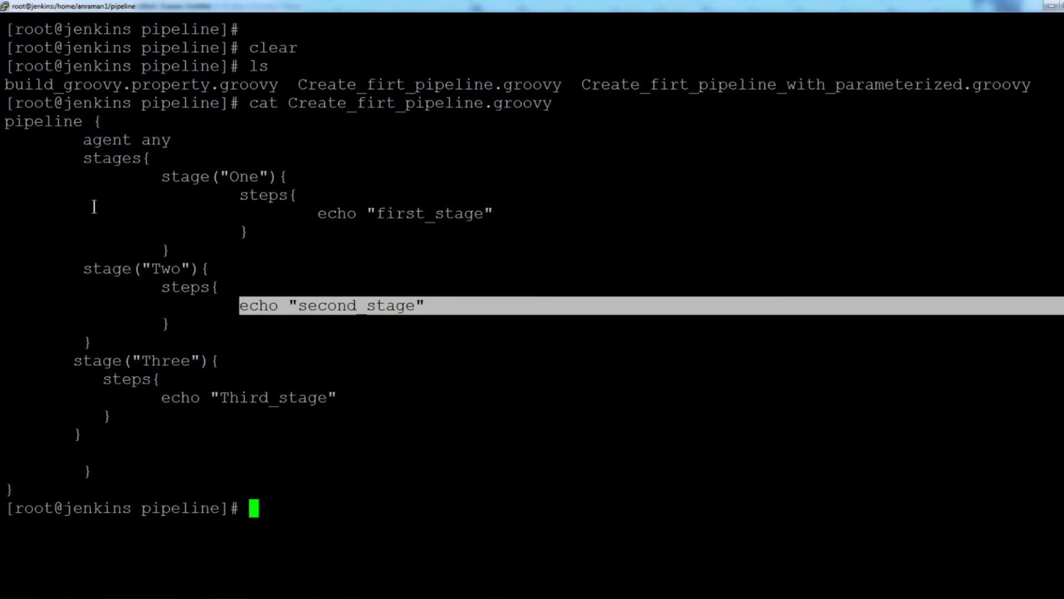
# Step: Review the script hierarchy again, from "agent any" through the stages block to stage One's echo command
pyautogui.click(119, 161)
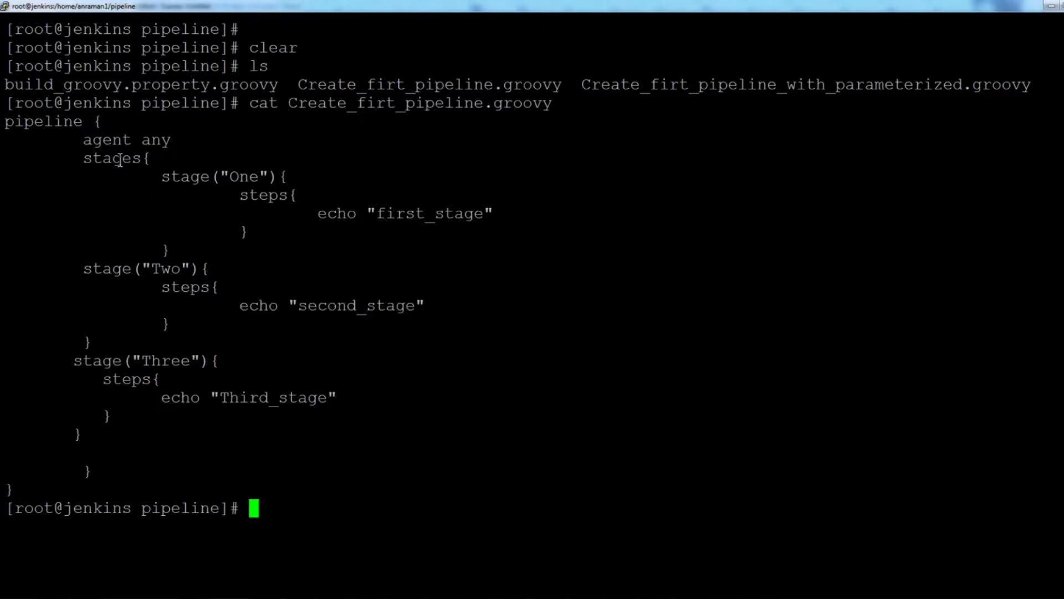
pyautogui.doubleClick(120, 160)
pyautogui.moveTo(84, 139); pyautogui.dragTo(164, 143)
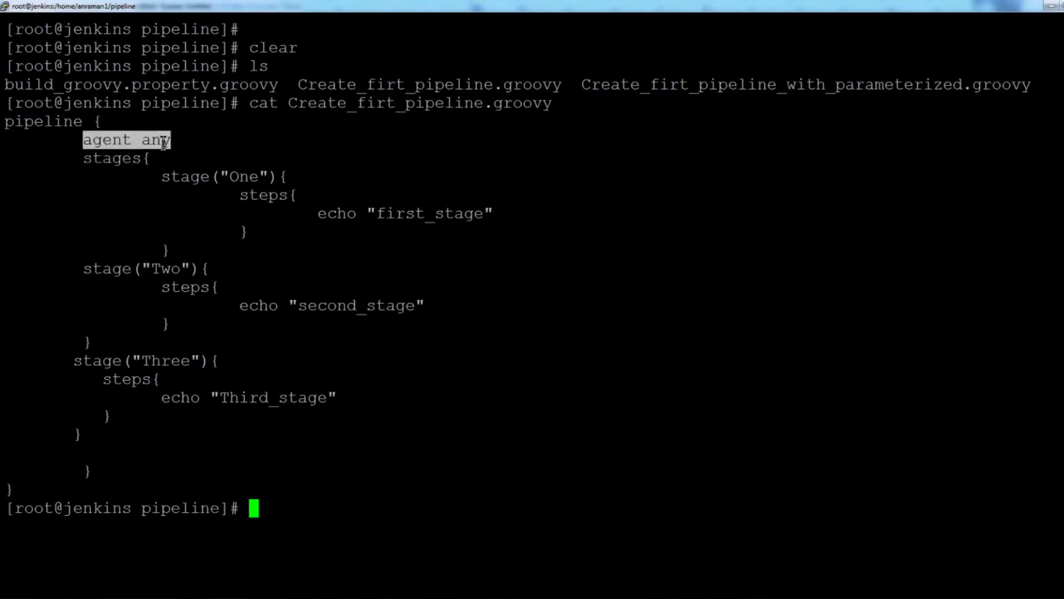
pyautogui.tripleClick(88, 161)
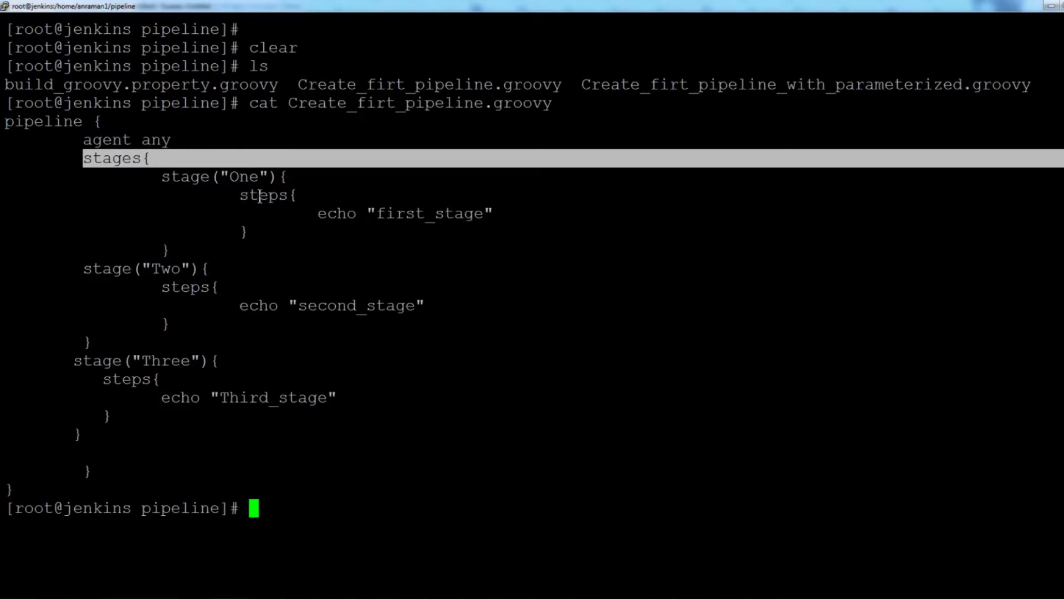
pyautogui.moveTo(244, 196); pyautogui.dragTo(490, 341)
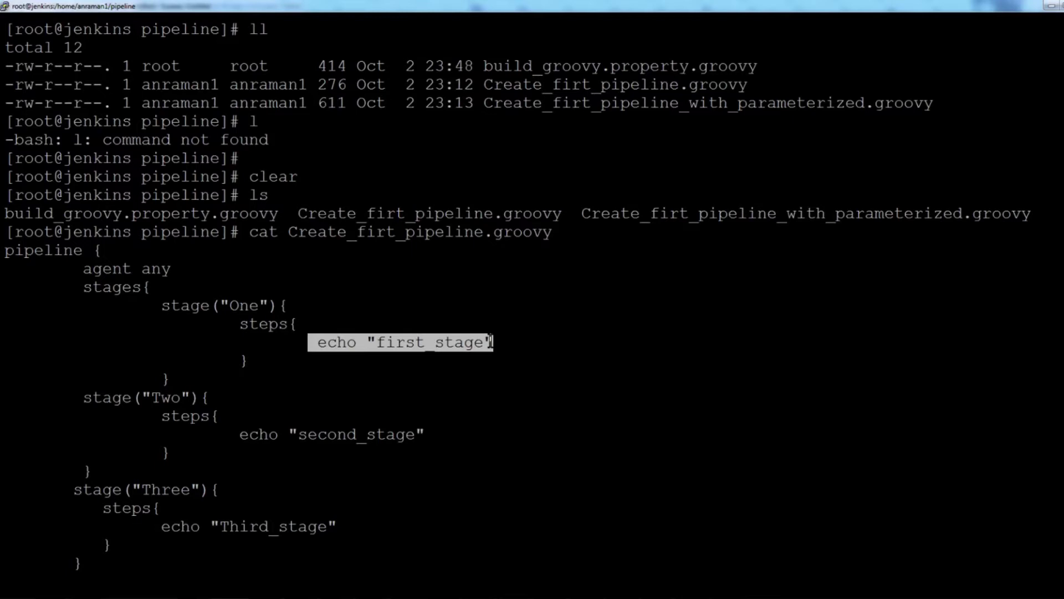
# Step: Copy the pipeline script from the terminal output, from the opening "pipeline {" line through its closing braces
pyautogui.scroll(-3, 491, 342)
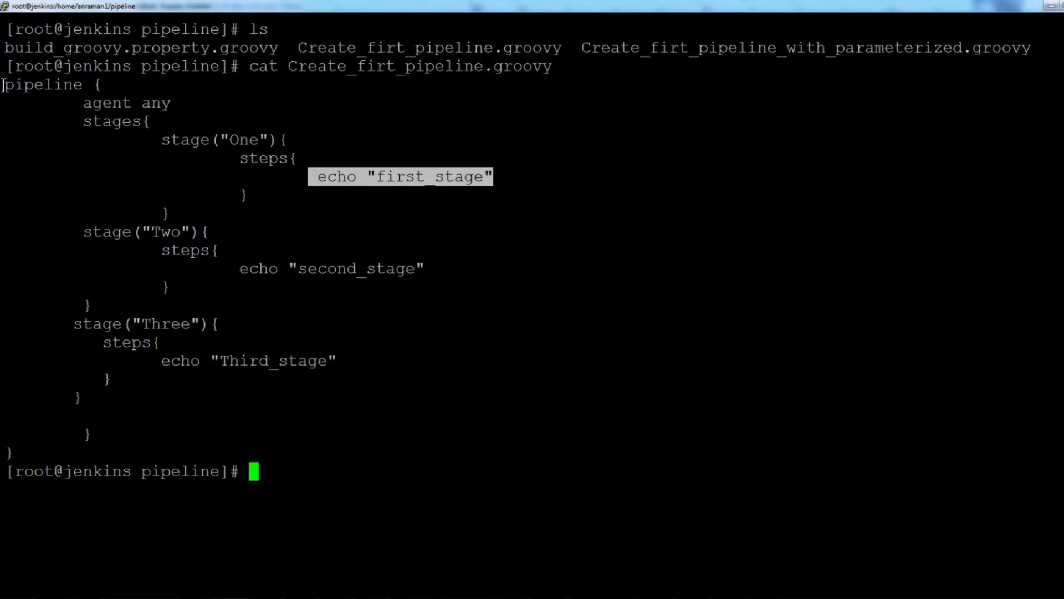
pyautogui.moveTo(4, 86); pyautogui.dragTo(109, 438)
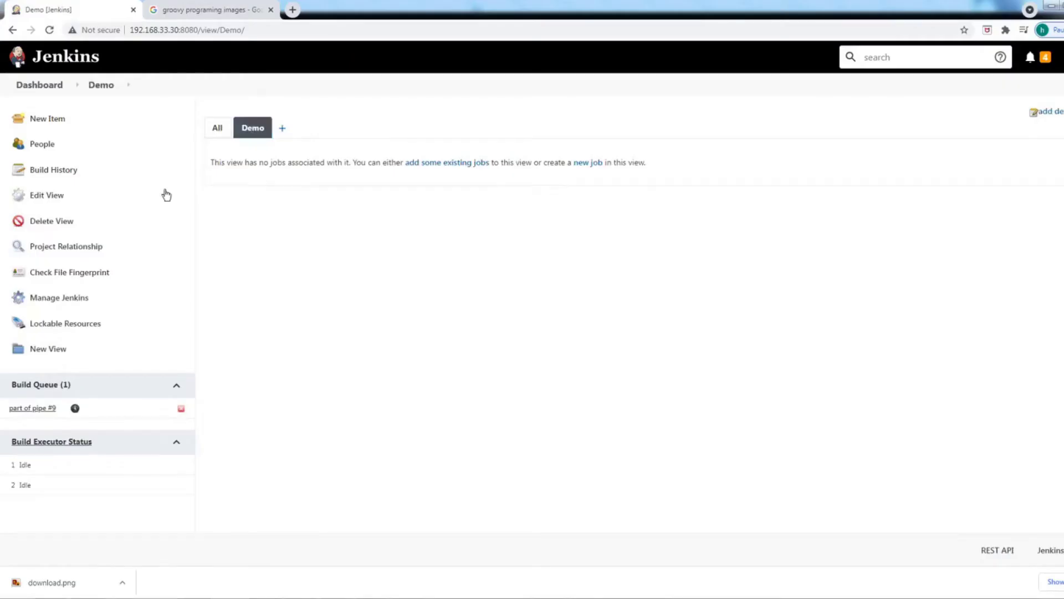
# Step: Create a new Pipeline item named "pipeline1" in the Demo view
pyautogui.click(47, 122)
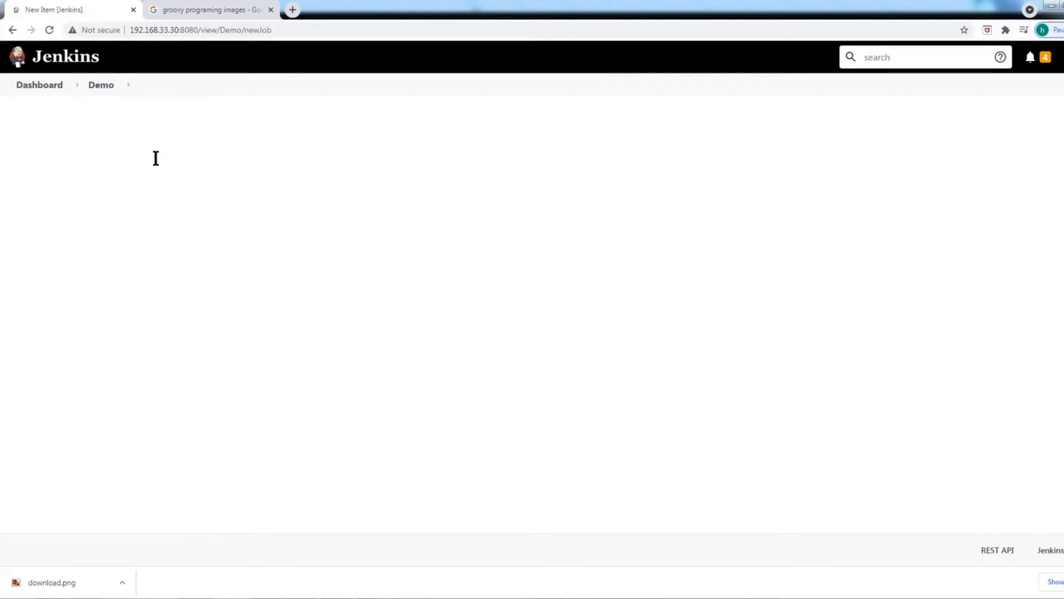
pyautogui.click(201, 160)
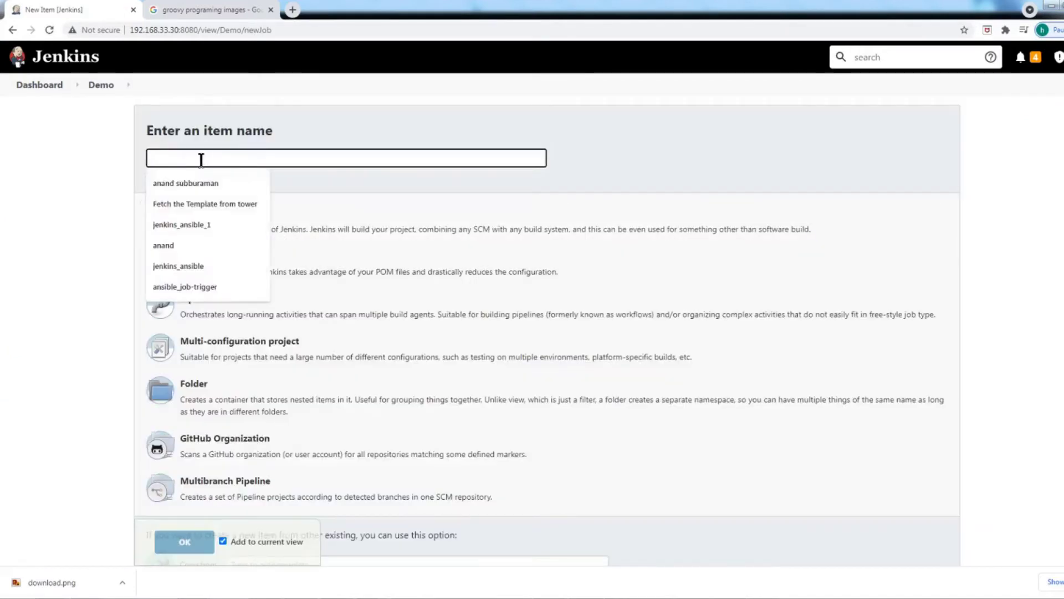
pyautogui.write('pipel')
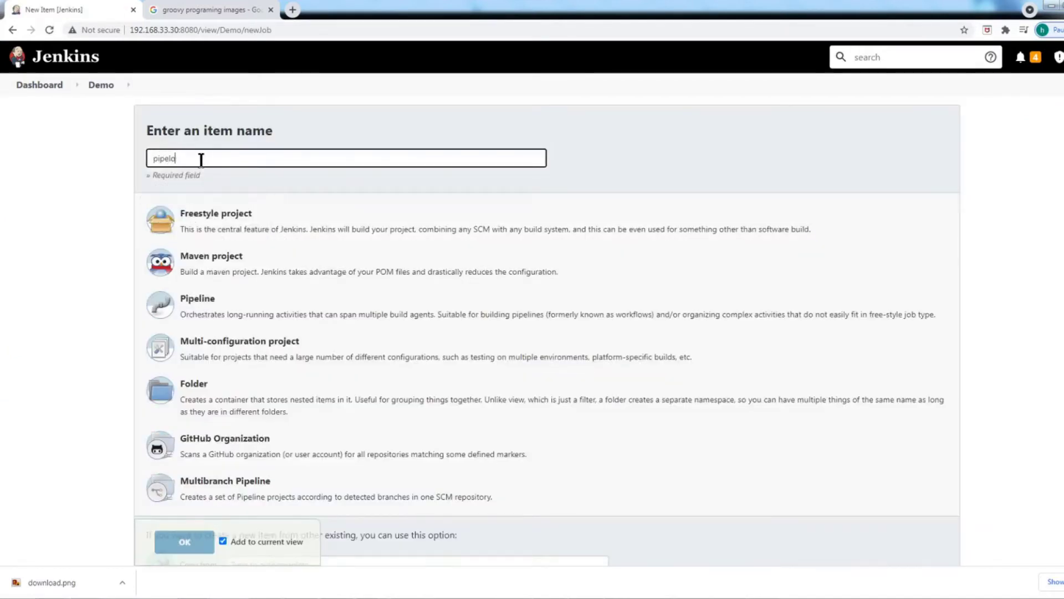
pyautogui.write('ine1')
pyautogui.click(189, 304)
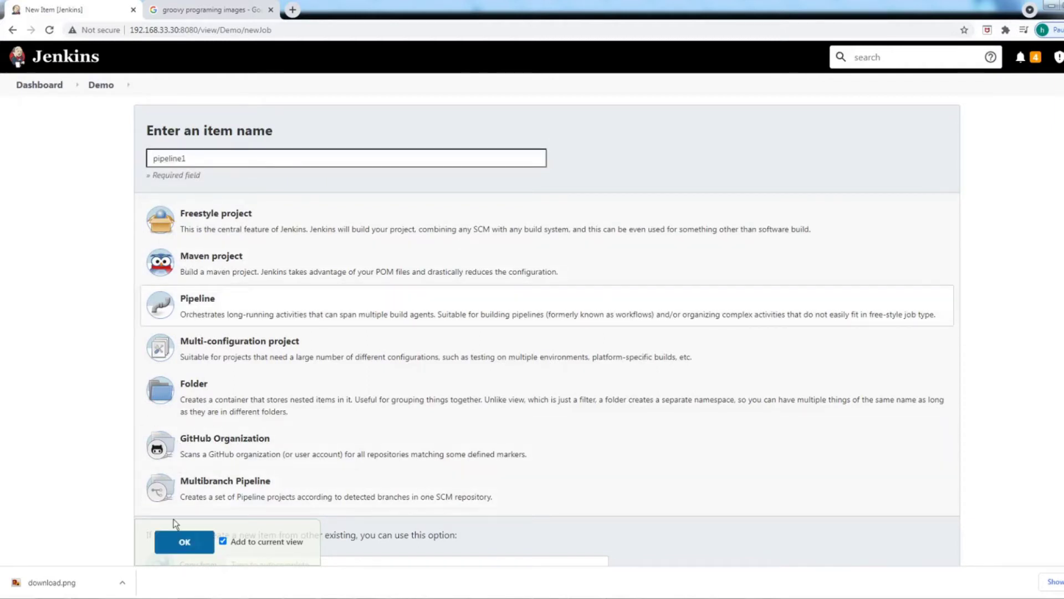
pyautogui.click(183, 542)
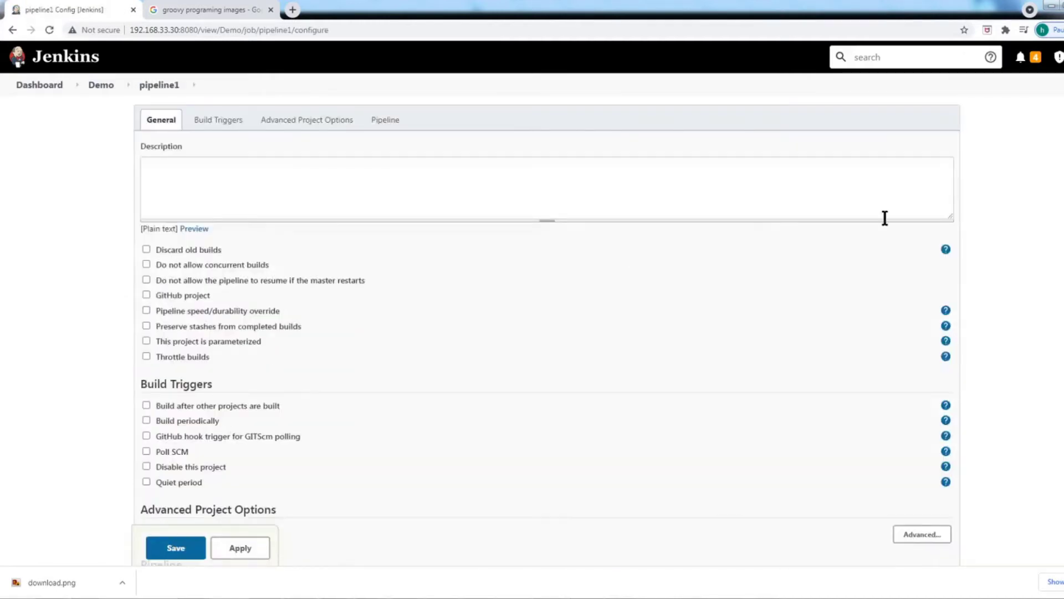
# Step: Paste the copied three-stage script into pipeline1's script definition, keeping "Pipeline script" as the definition type
pyautogui.scroll(-5, 547, 333)
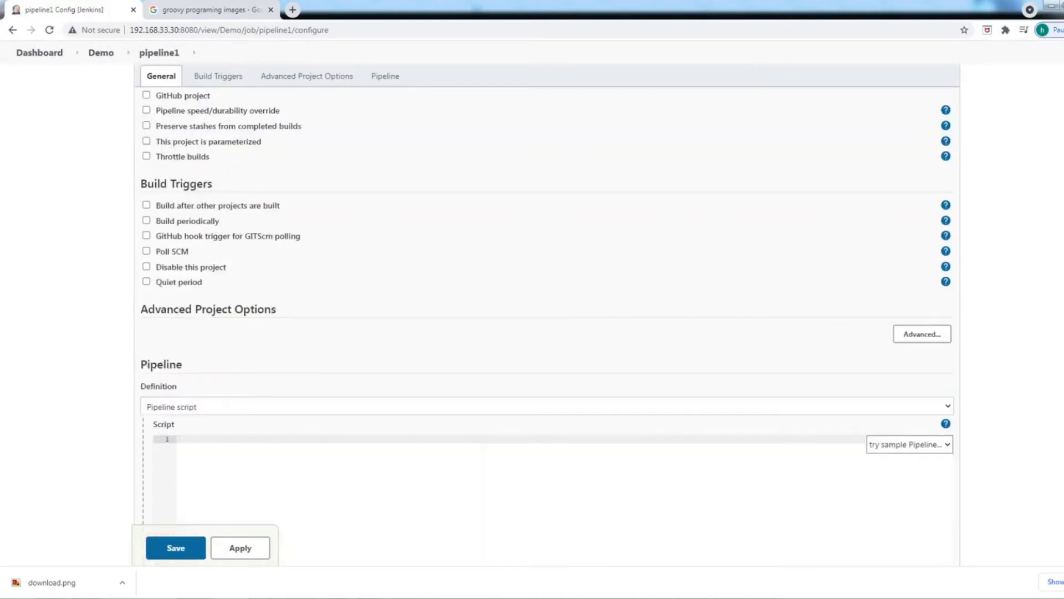
pyautogui.scroll(4, 548, 333)
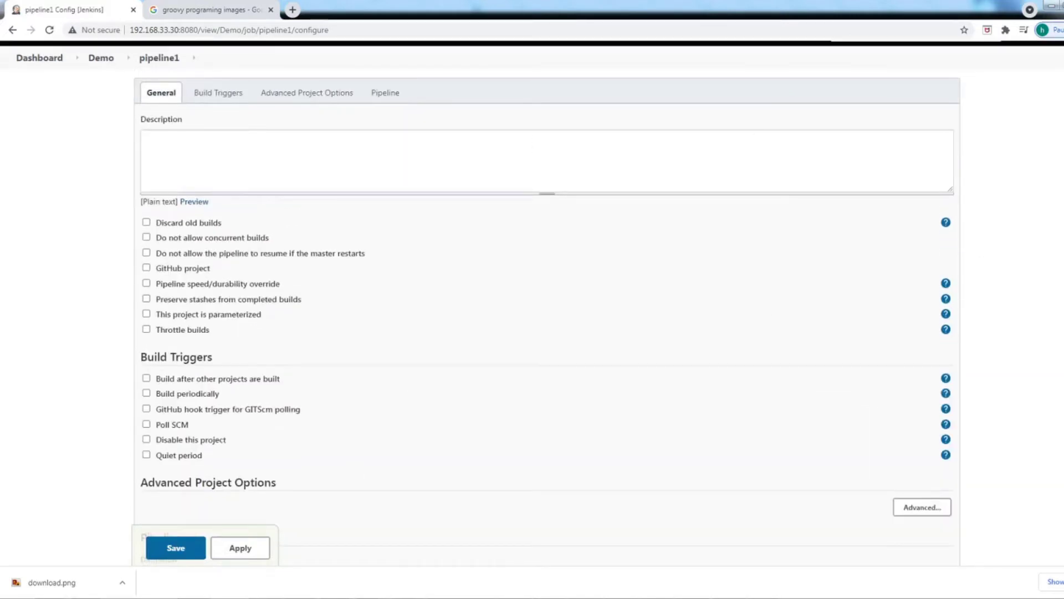
pyautogui.scroll(-5, 892, 406)
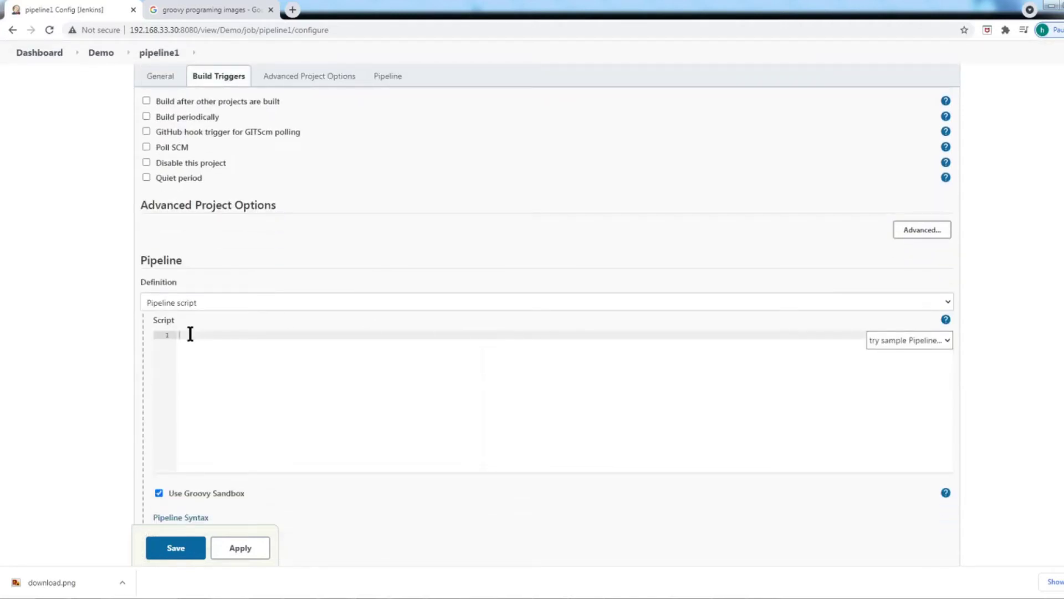
pyautogui.hotkey('ctrl', 'v')
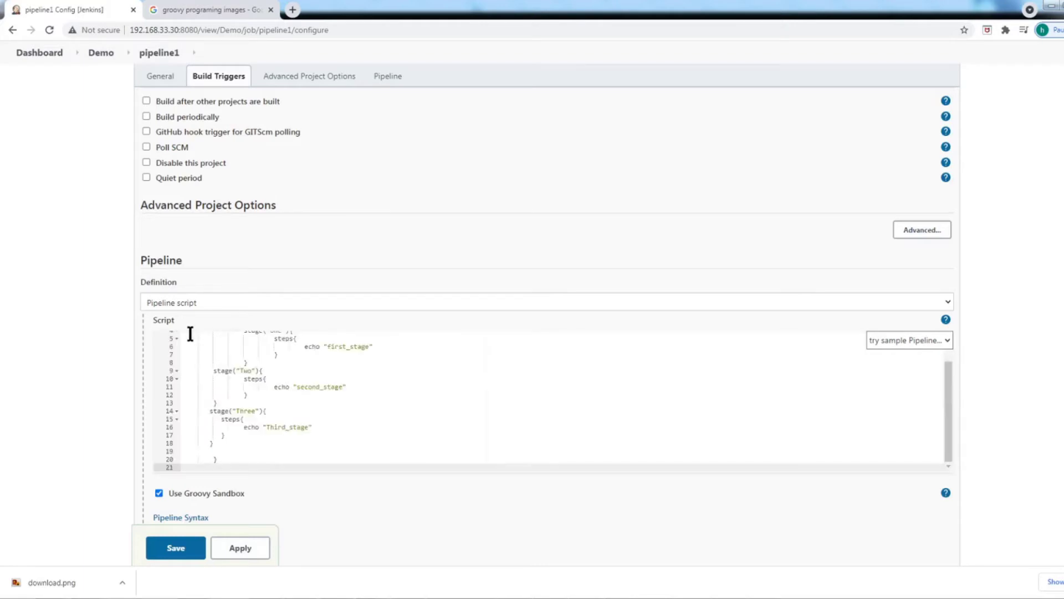
pyautogui.click(231, 308)
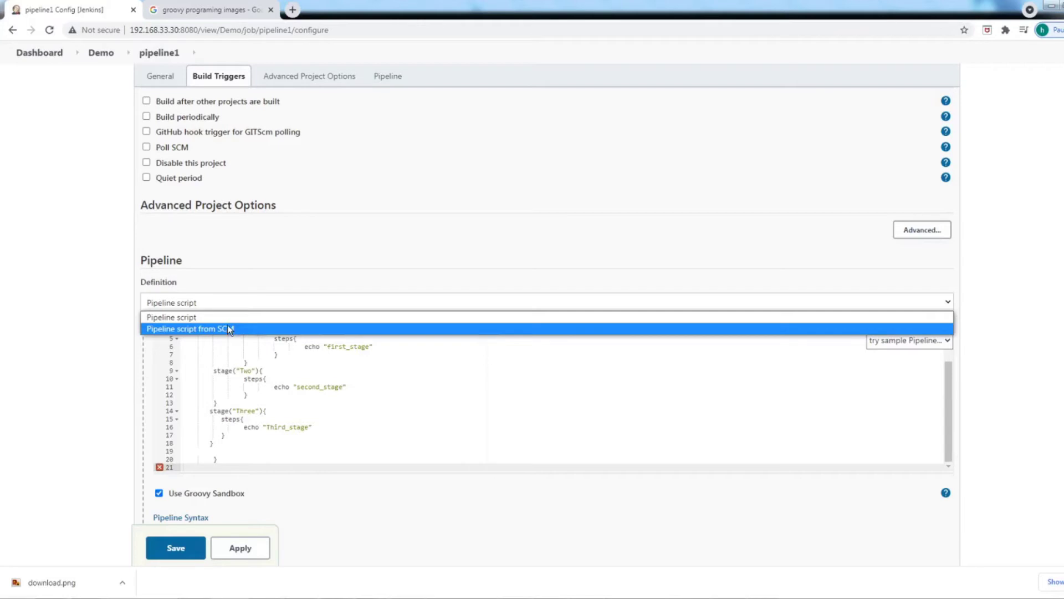
pyautogui.click(225, 318)
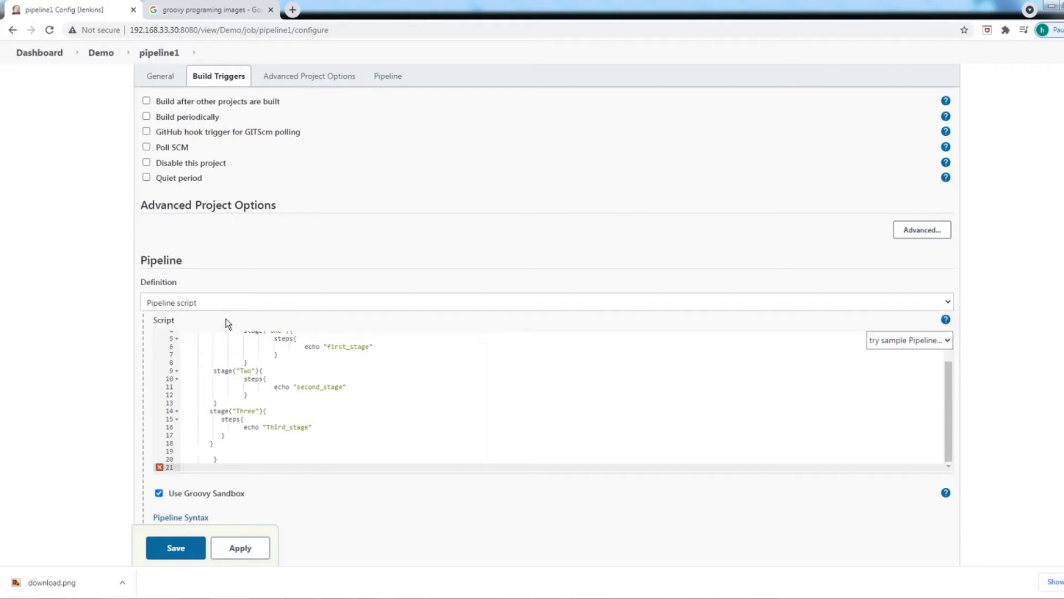
# Step: Add the missing closing brace on line 19 of the script and save pipeline1's configuration
pyautogui.click(286, 450)
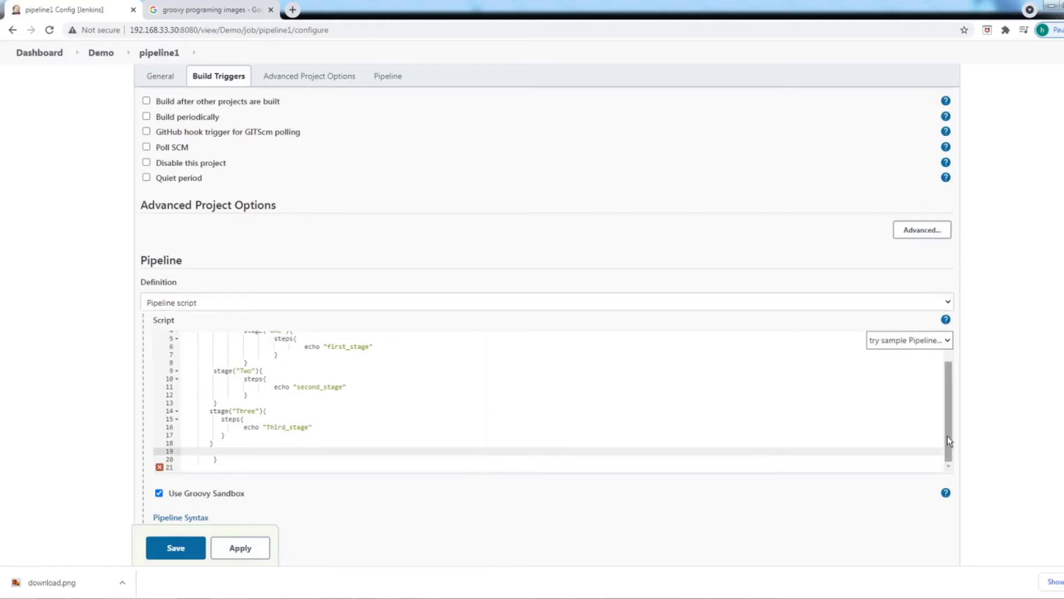
pyautogui.moveTo(947, 436); pyautogui.dragTo(947, 469)
pyautogui.click(195, 467)
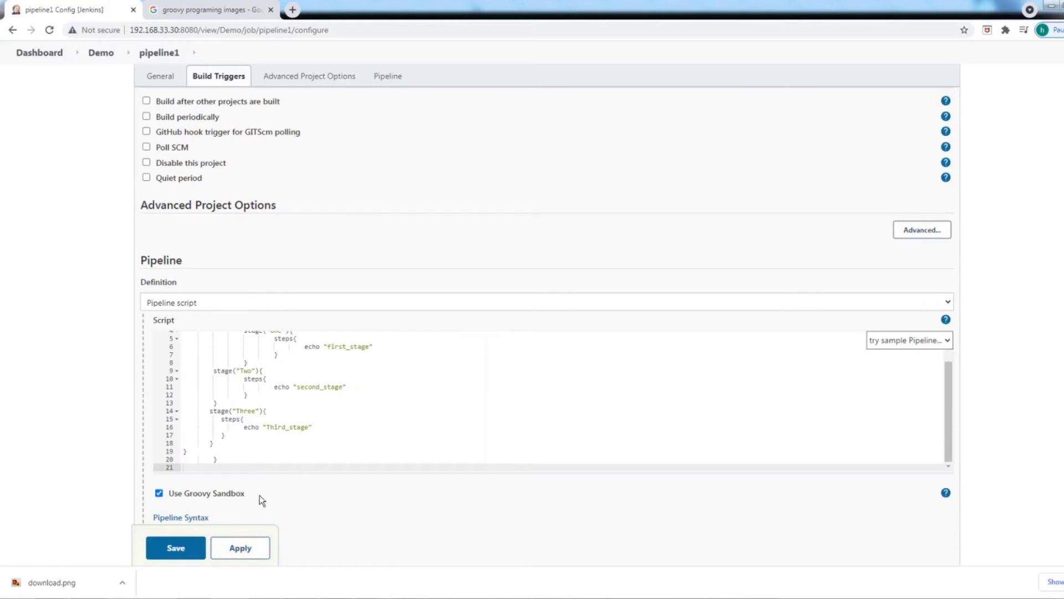
pyautogui.click(175, 549)
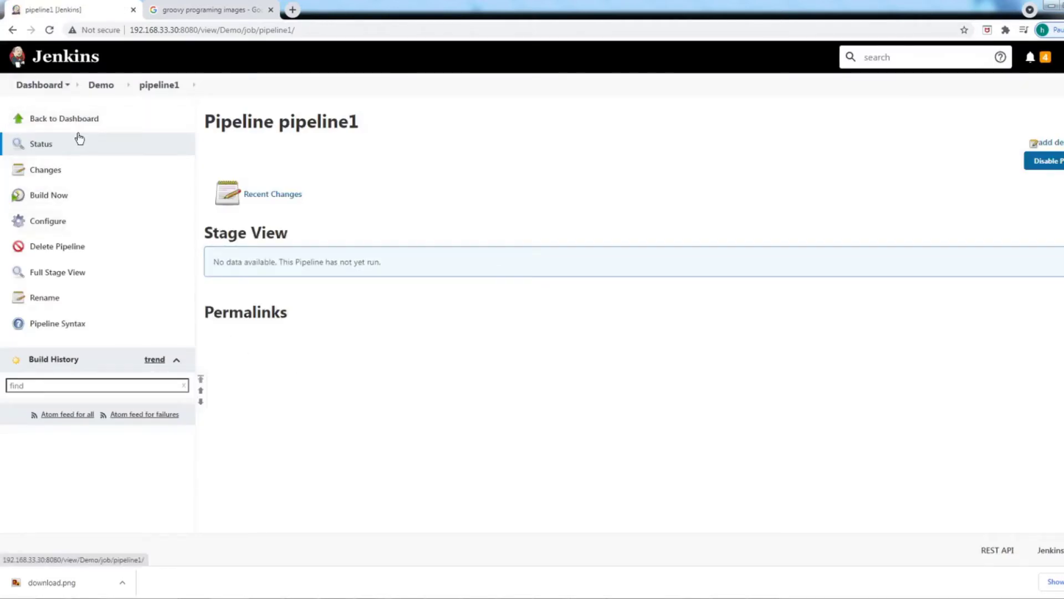
# Step: Run a build of pipeline1 and inspect its stages in the Stage View, starting with stage One
pyautogui.click(49, 199)
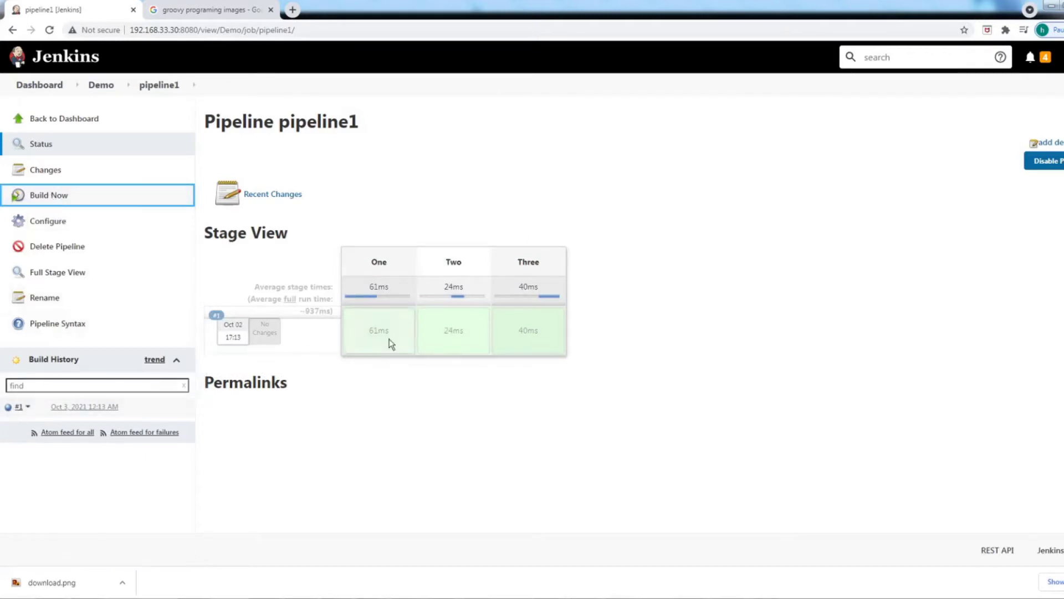
pyautogui.moveTo(453, 329)
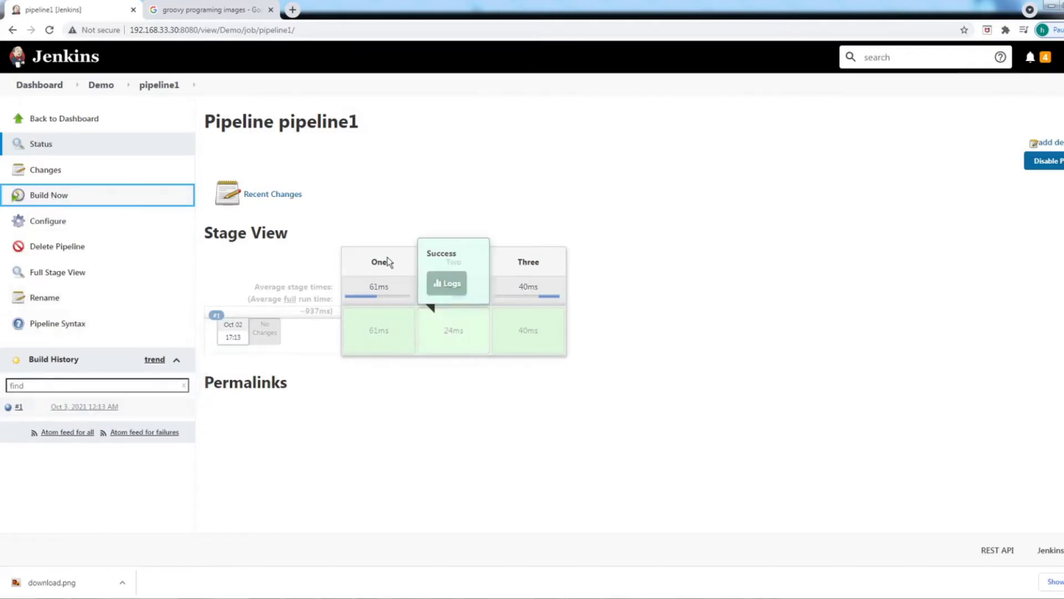
pyautogui.moveTo(369, 261); pyautogui.dragTo(394, 262)
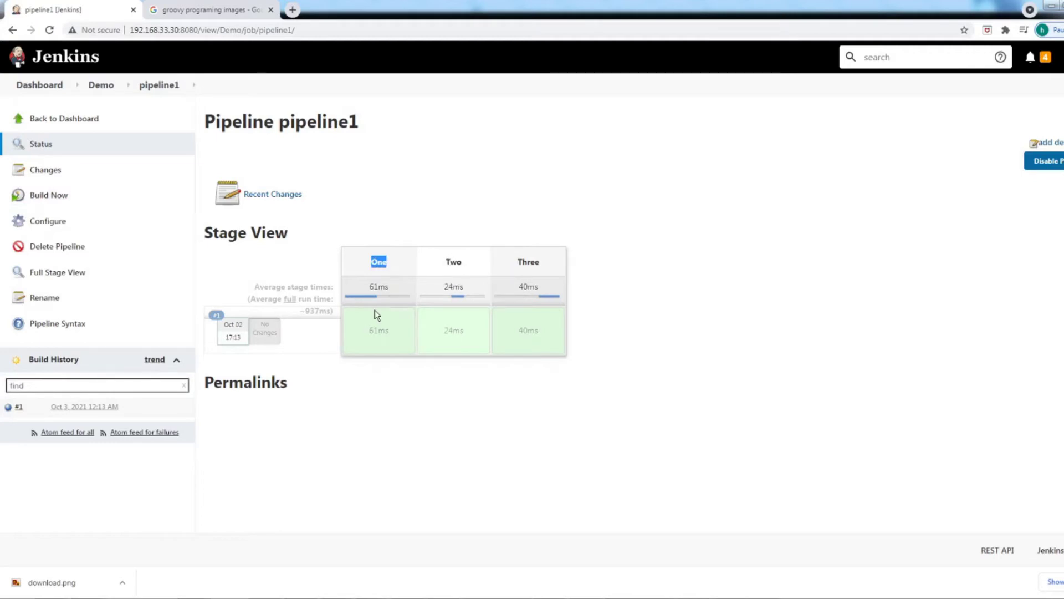
pyautogui.moveTo(373, 327)
# Step: Open build #1's console output and check the echoed text of all three stages, then return to the project
pyautogui.click(218, 319)
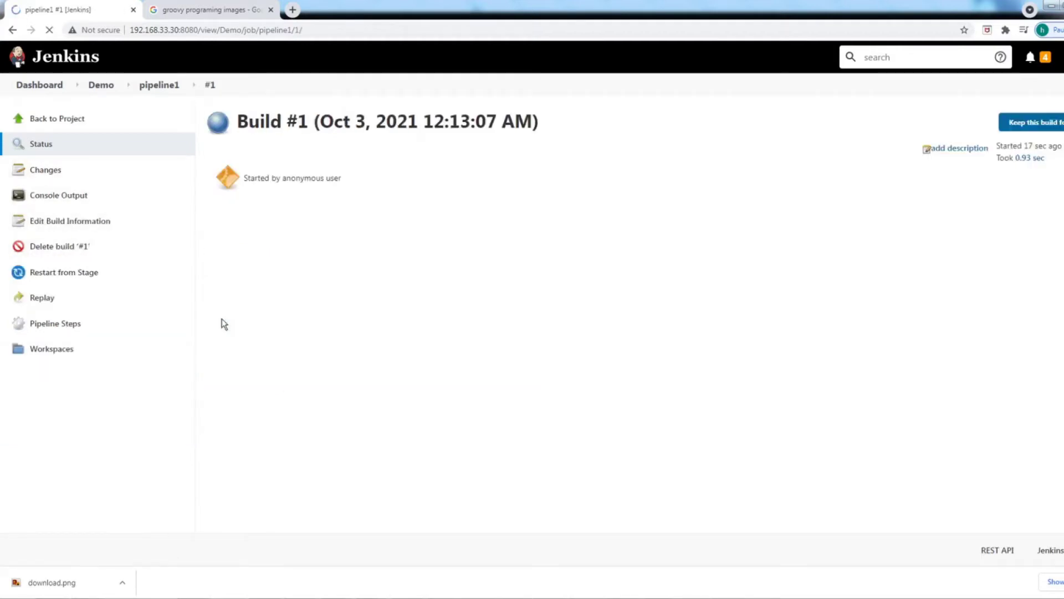
pyautogui.click(61, 194)
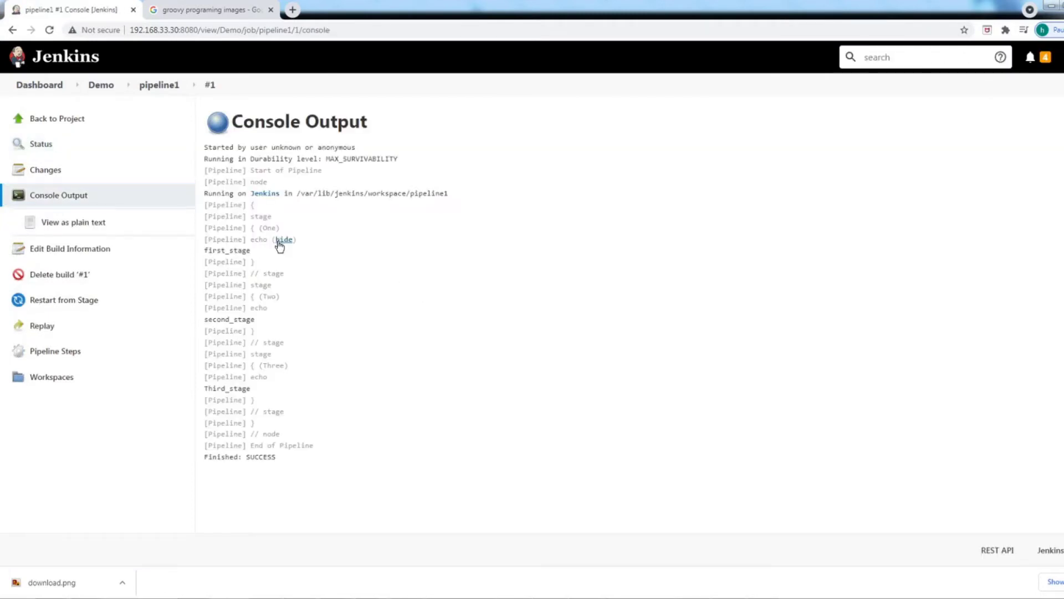
pyautogui.doubleClick(205, 254)
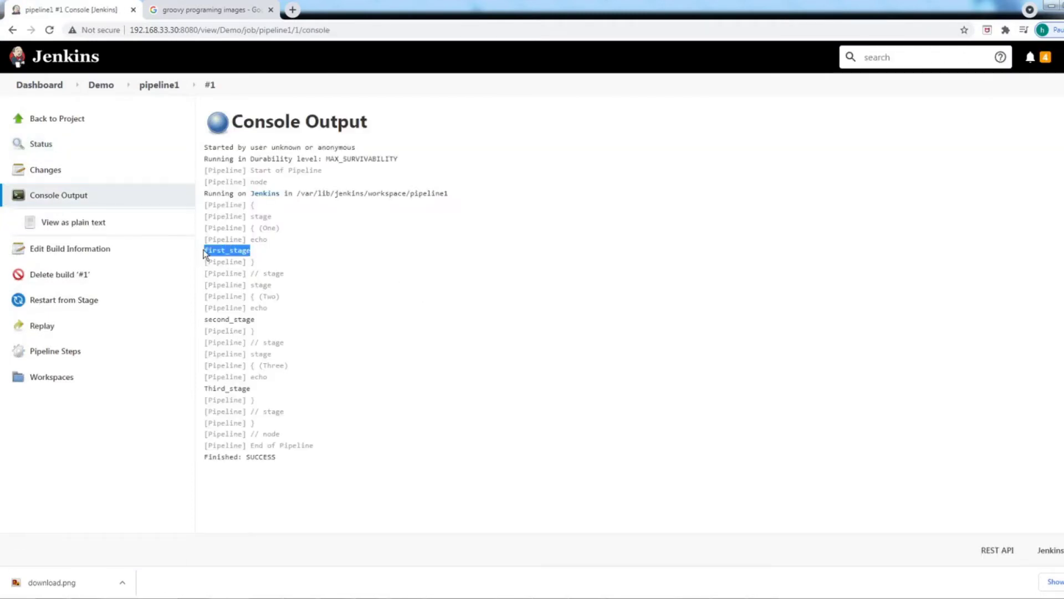
pyautogui.moveTo(255, 321); pyautogui.dragTo(209, 320)
pyautogui.moveTo(250, 388); pyautogui.dragTo(213, 389)
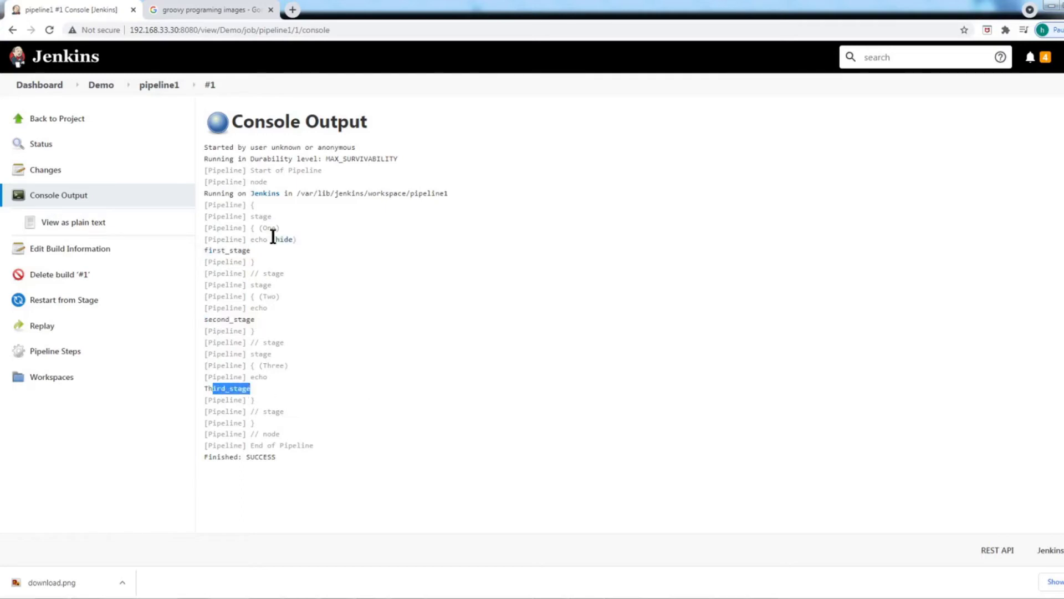
pyautogui.click(46, 121)
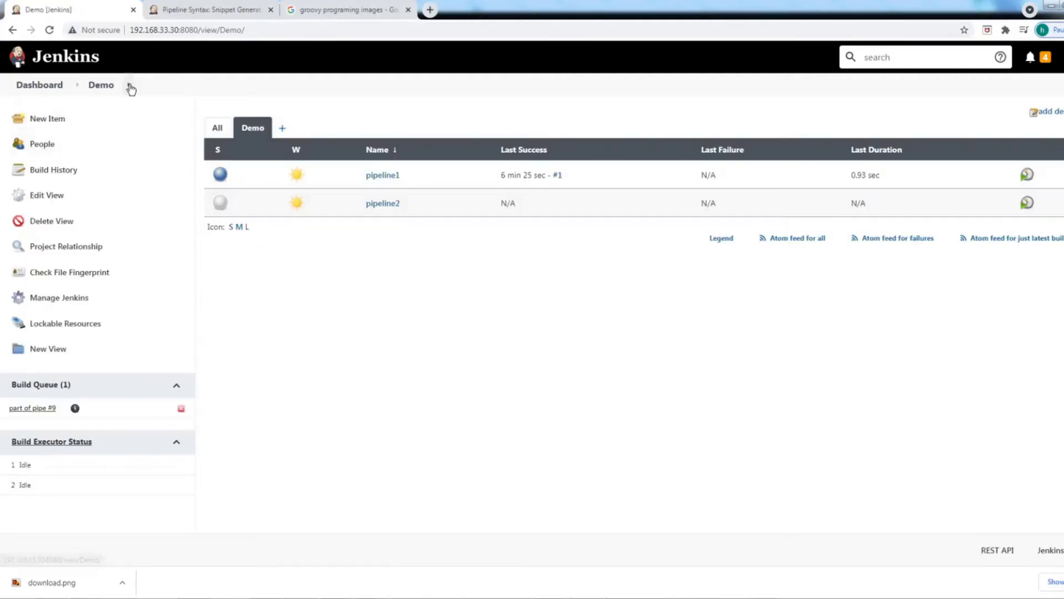
# Step: Create another Pipeline item in the Demo view, named "pipeline2_2"
pyautogui.click(52, 122)
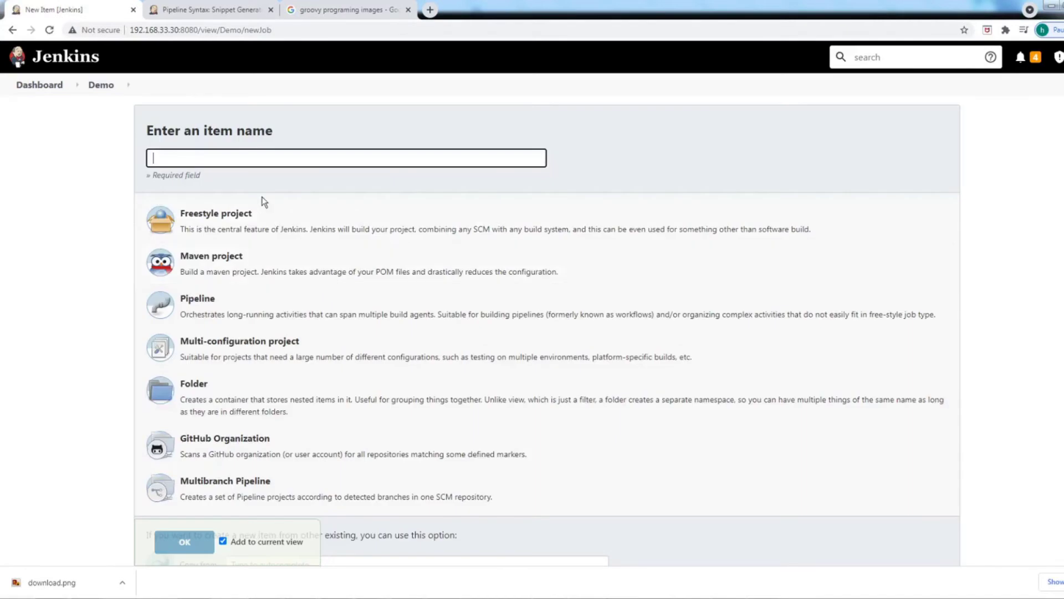
pyautogui.click(197, 159)
pyautogui.write('pipeline2')
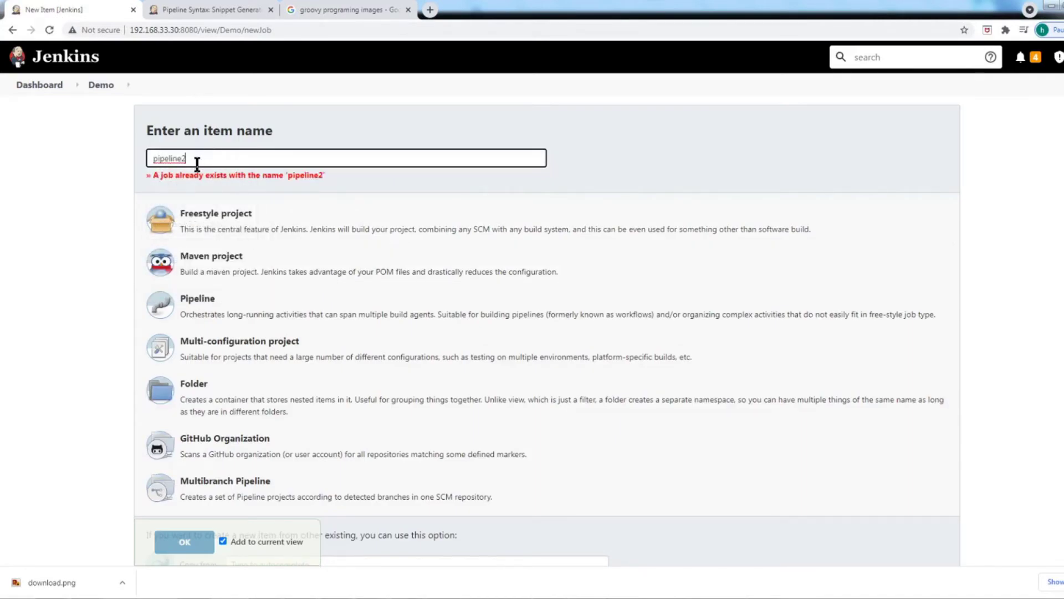
pyautogui.write('_2')
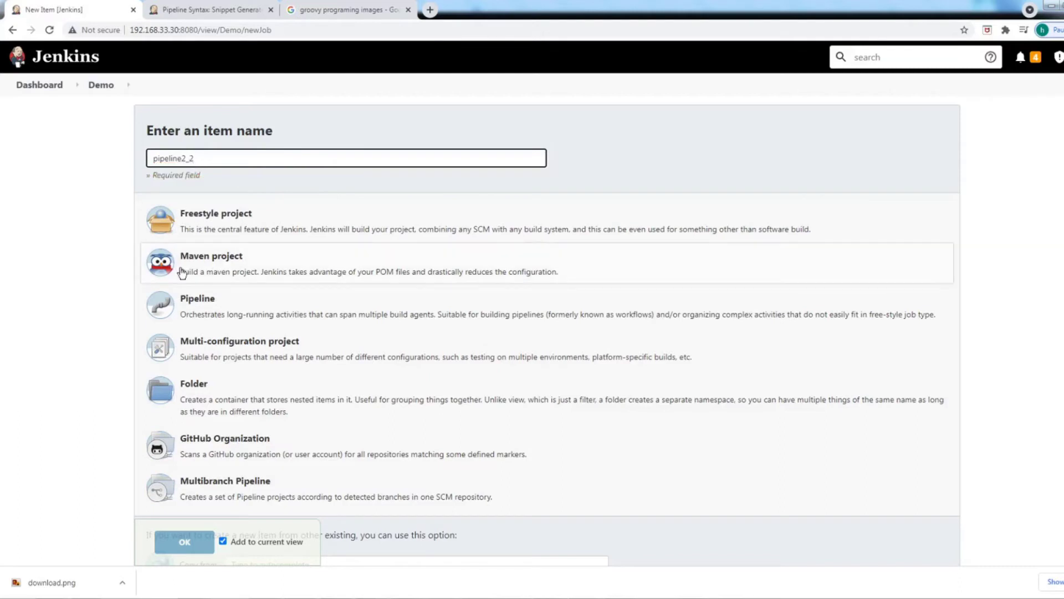
pyautogui.click(194, 307)
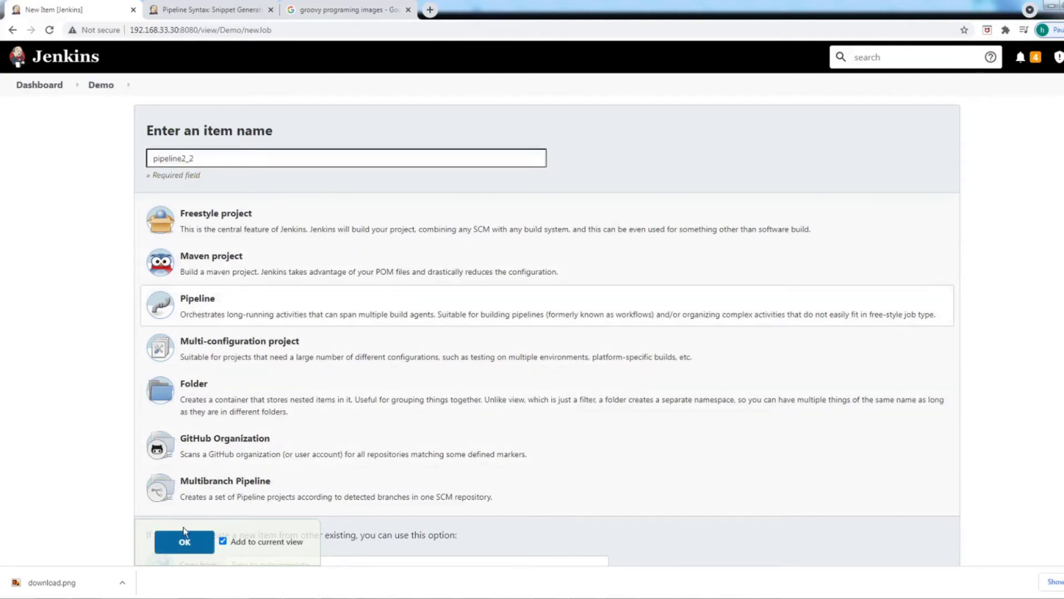
pyautogui.click(184, 546)
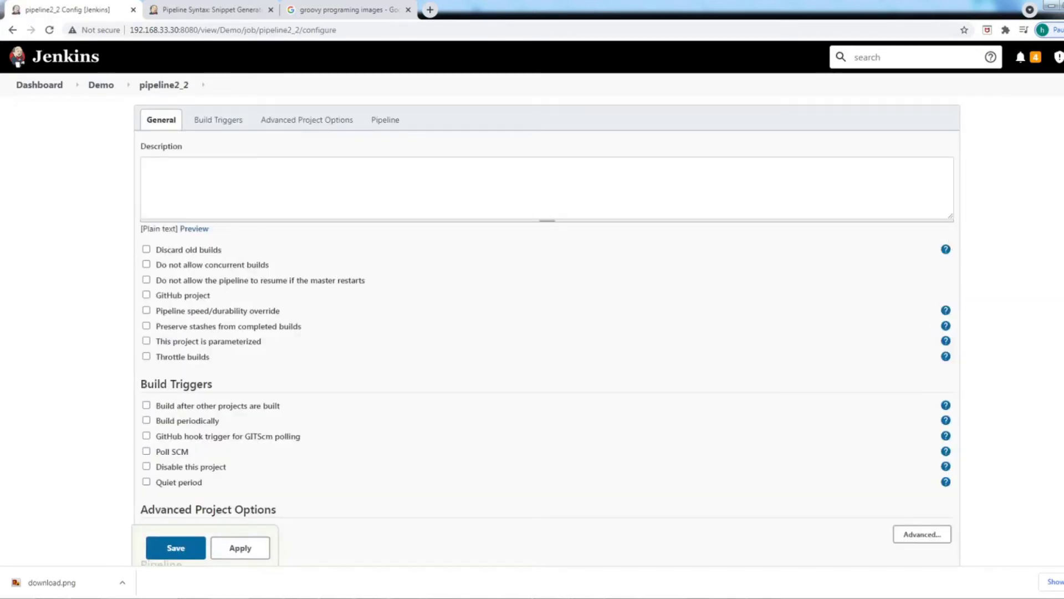
pyautogui.scroll(-2, 646, 240)
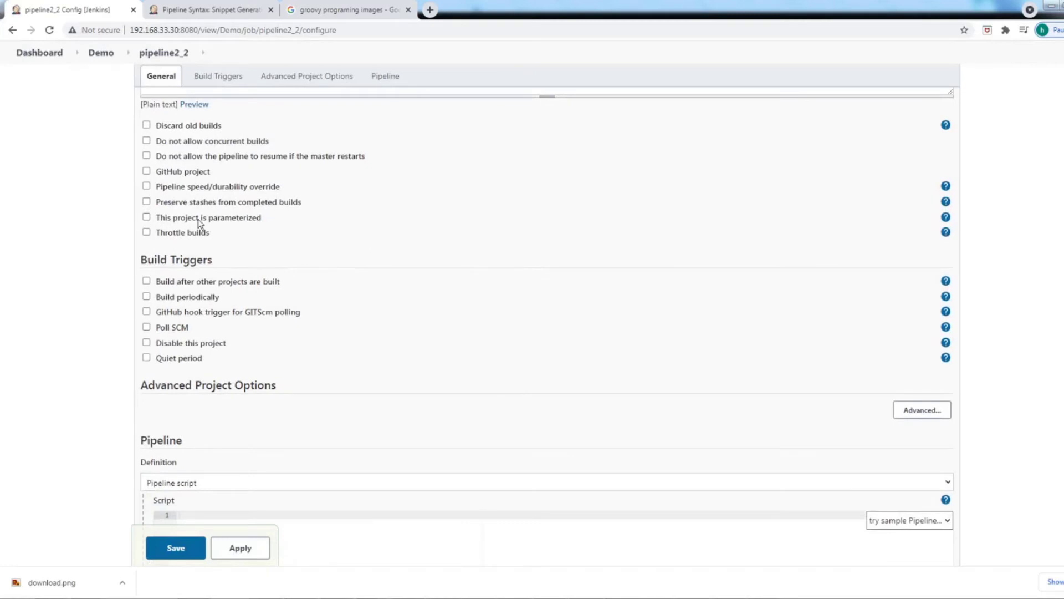
pyautogui.click(147, 217)
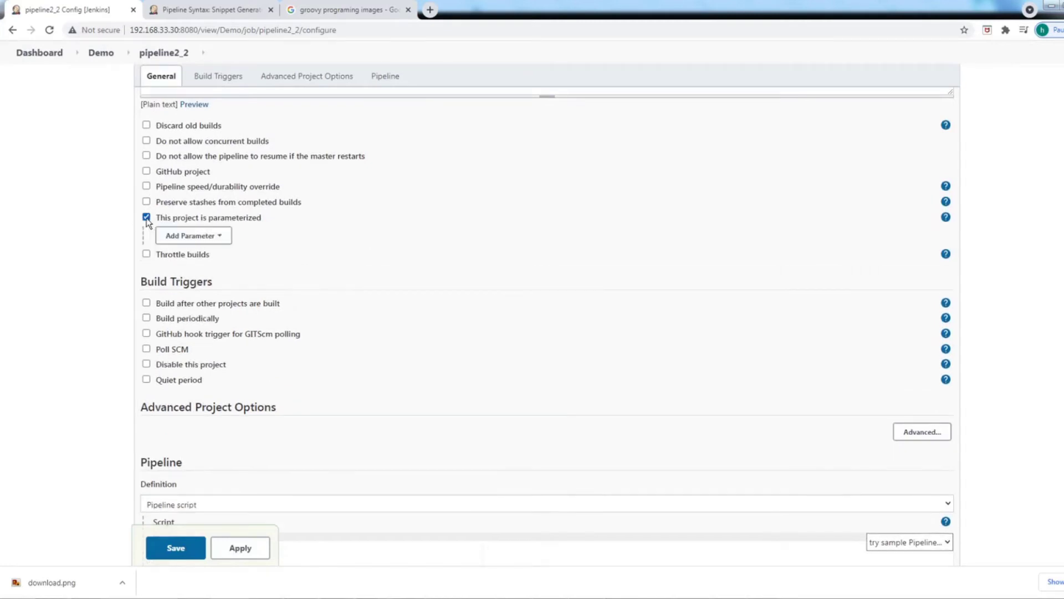
pyautogui.click(146, 217)
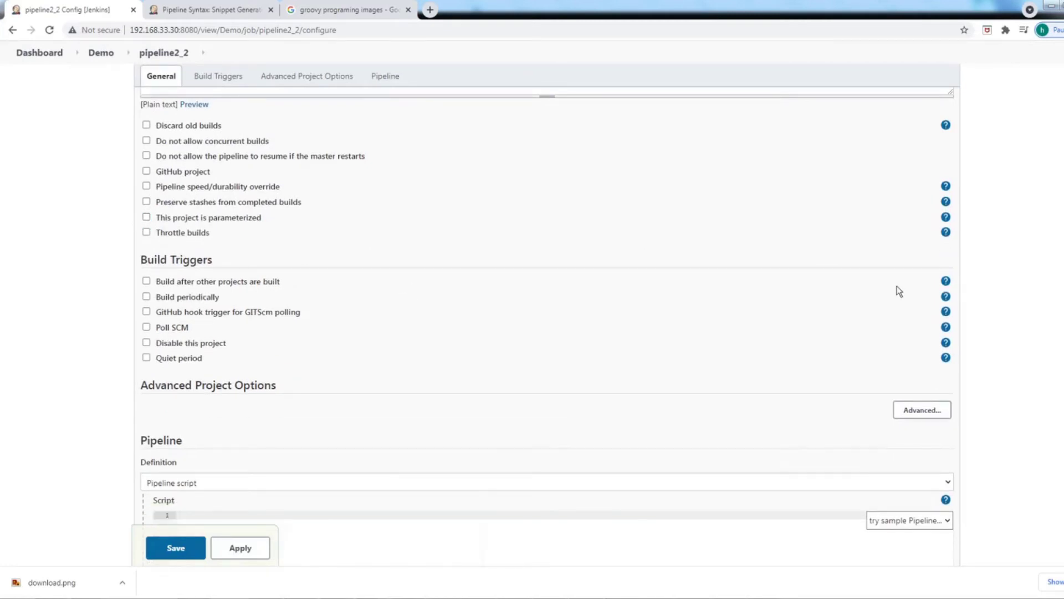
# Step: Paste the three-stage pipeline script into pipeline2_2's script definition and go back to its first line
pyautogui.scroll(-4, 822, 370)
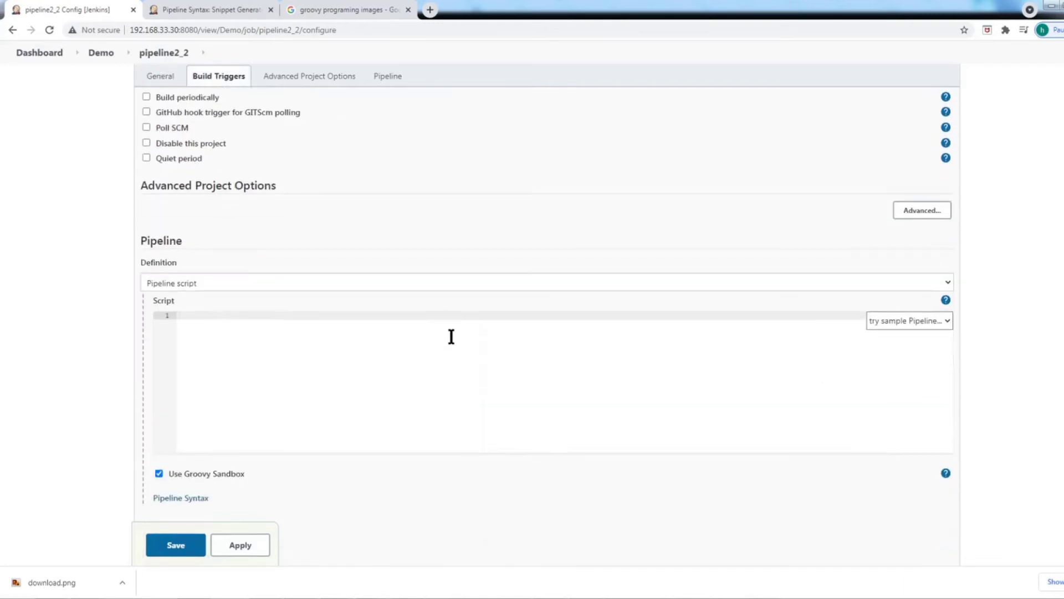
pyautogui.click(253, 329)
pyautogui.hotkey('ctrl', 'v')
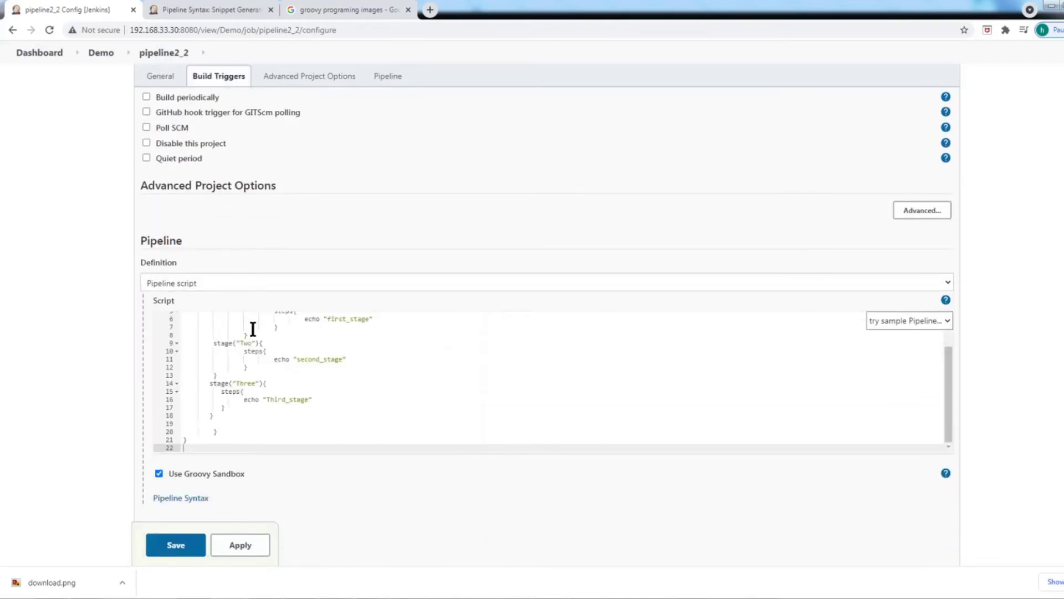
pyautogui.press('Up')
pyautogui.press('Up')
pyautogui.press('Up')
pyautogui.press('Up')
pyautogui.press('Up')
pyautogui.press('Up')
pyautogui.press('Up')
pyautogui.press('Up')
pyautogui.press('Up')
pyautogui.press('Up')
pyautogui.press('Up')
pyautogui.press('Up')
pyautogui.press('Up')
pyautogui.press('Up')
pyautogui.press('Up')
pyautogui.press('Up')
pyautogui.press('Up')
pyautogui.press('Up')
pyautogui.press('Up')
pyautogui.press('Up')
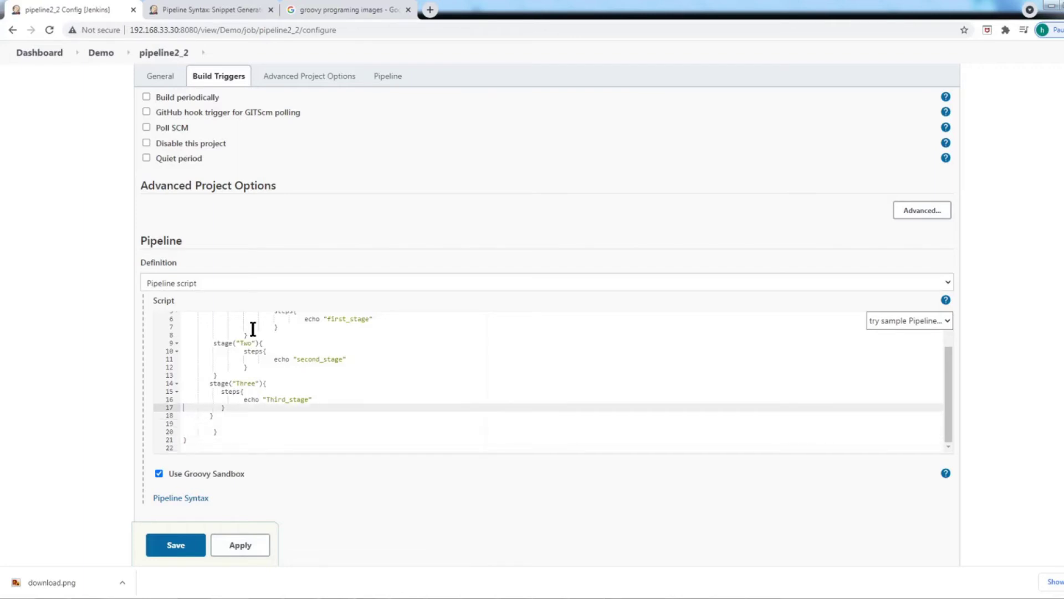
# Step: Review the pasted script from its opening "pipeline {" line and open the Pipeline Syntax snippet generator for pipeline2_2
pyautogui.tripleClick(272, 490)
pyautogui.click(287, 481)
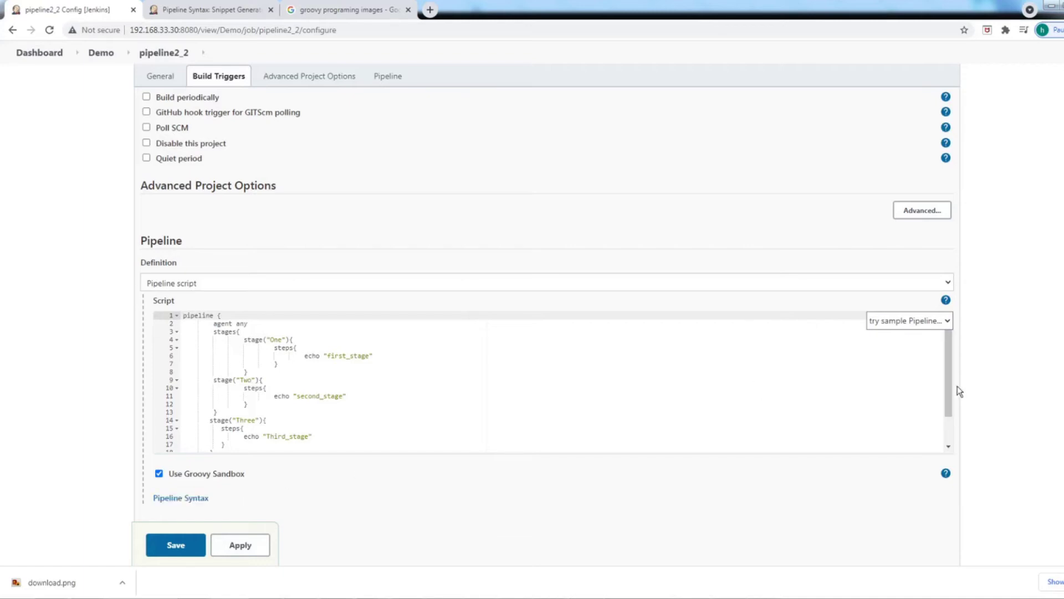
pyautogui.moveTo(948, 388); pyautogui.dragTo(957, 337)
pyautogui.click(180, 499)
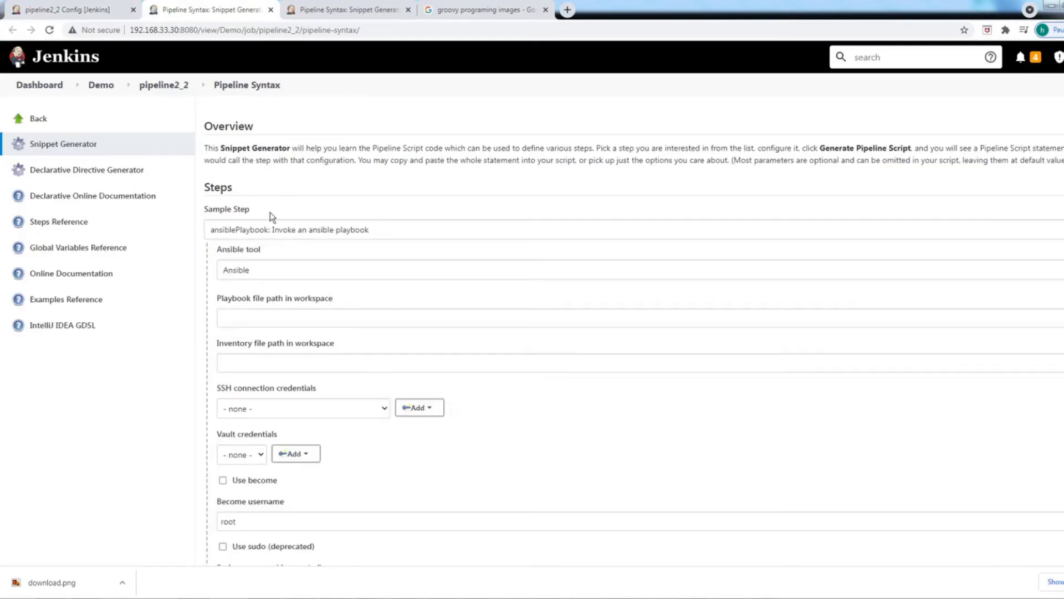
# Step: Look through the available sample steps and choose "properties: Set job properties" in the Snippet Generator
pyautogui.click(341, 231)
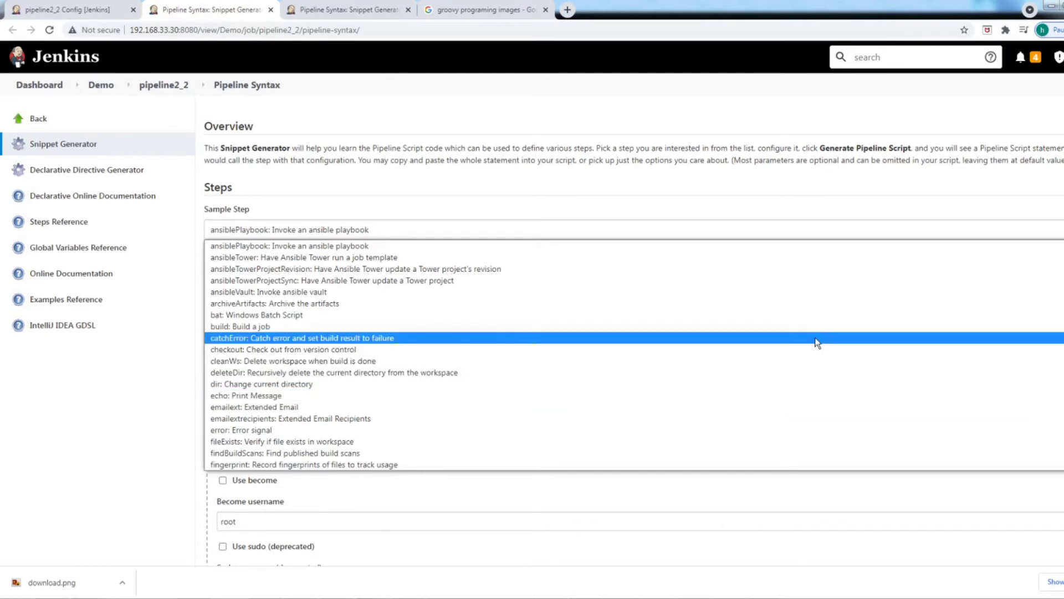
pyautogui.scroll(-3, 814, 294)
pyautogui.scroll(-5, 332, 355)
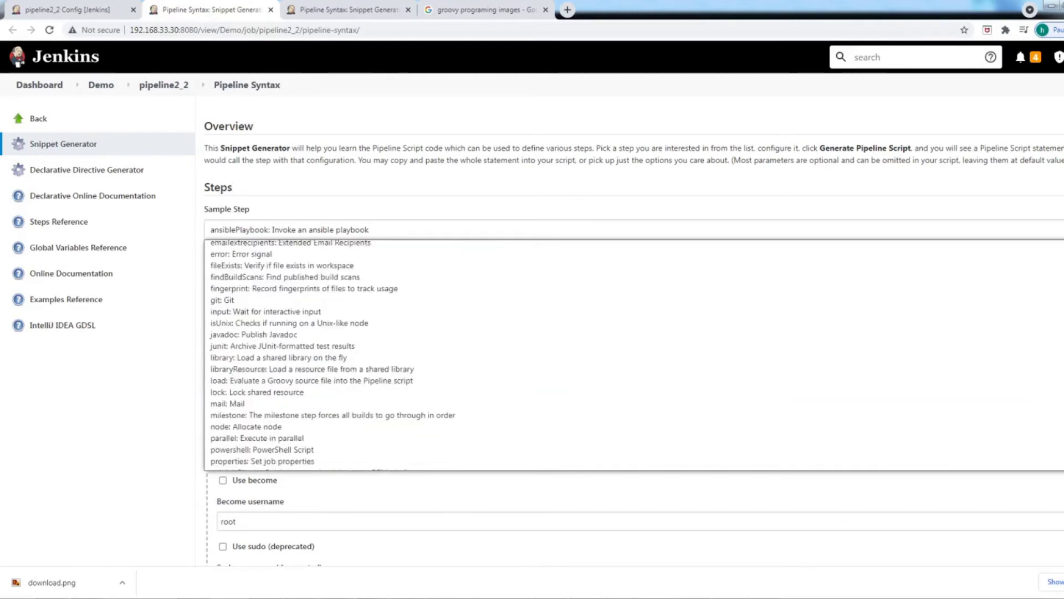
pyautogui.scroll(-2, 332, 355)
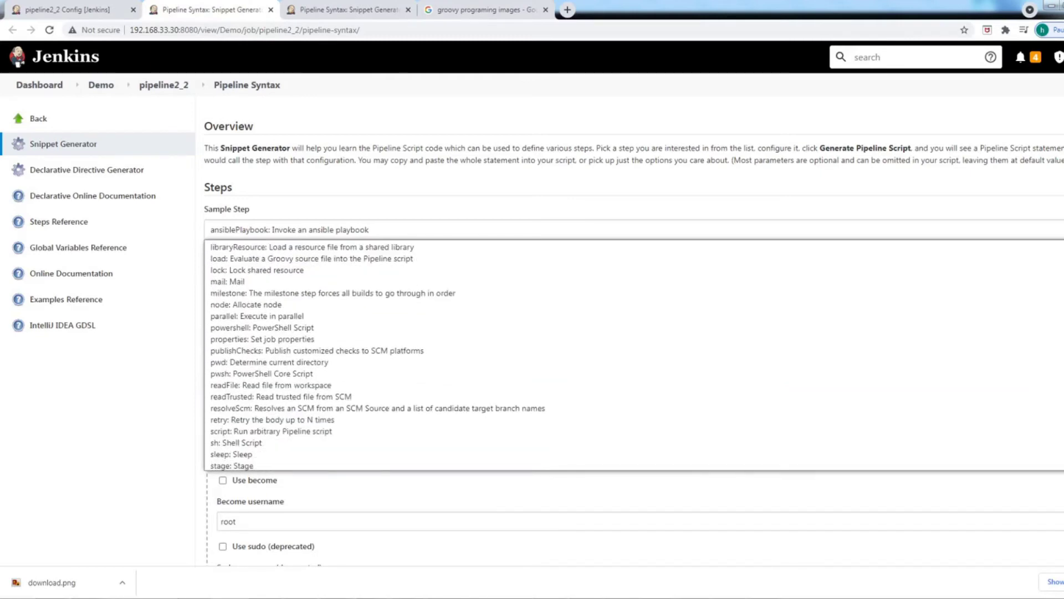
pyautogui.scroll(-1, 333, 355)
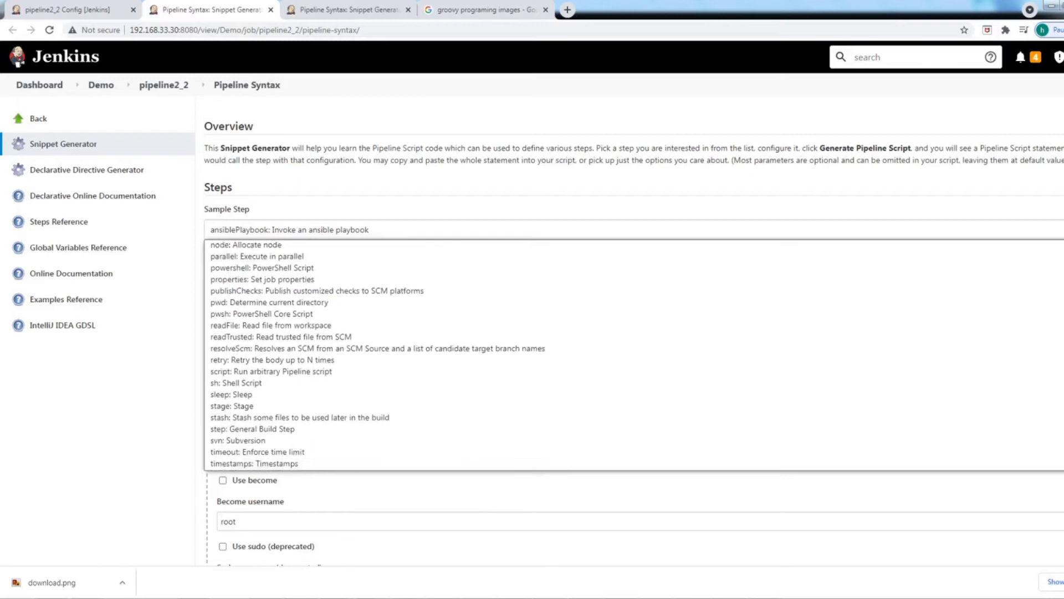
pyautogui.scroll(1, 333, 355)
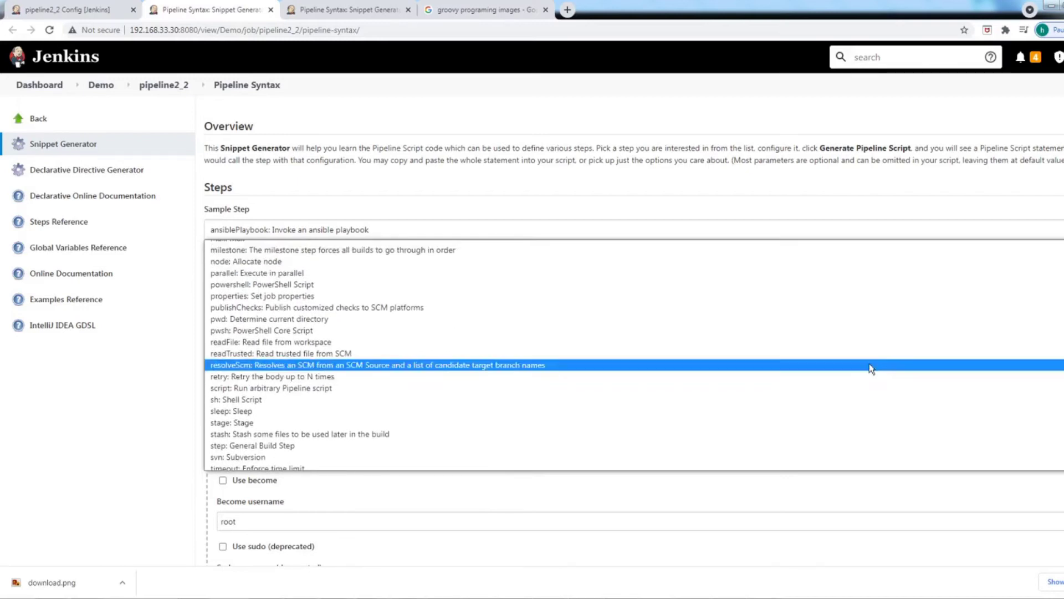
pyautogui.click(290, 297)
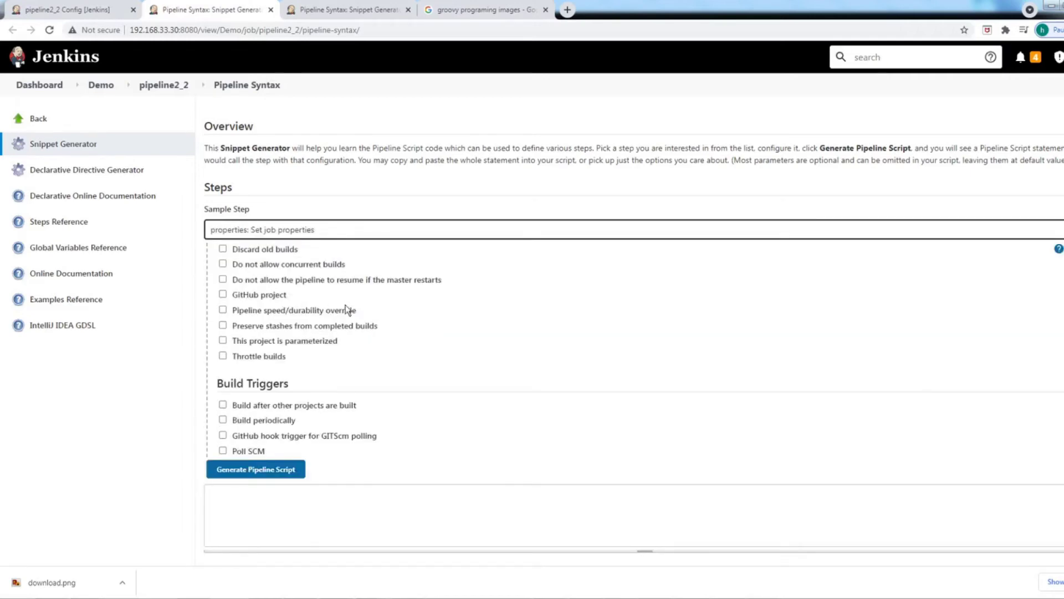
# Step: Make the project parameterized with a string parameter named "Name_1" and the description "Enter your name"
pyautogui.click(223, 340)
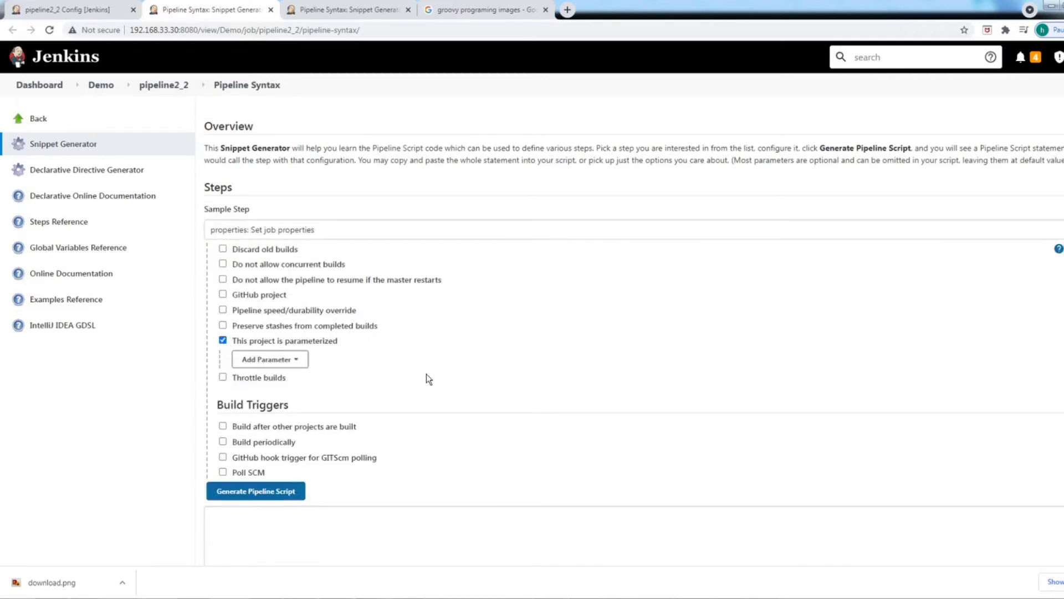
pyautogui.click(294, 360)
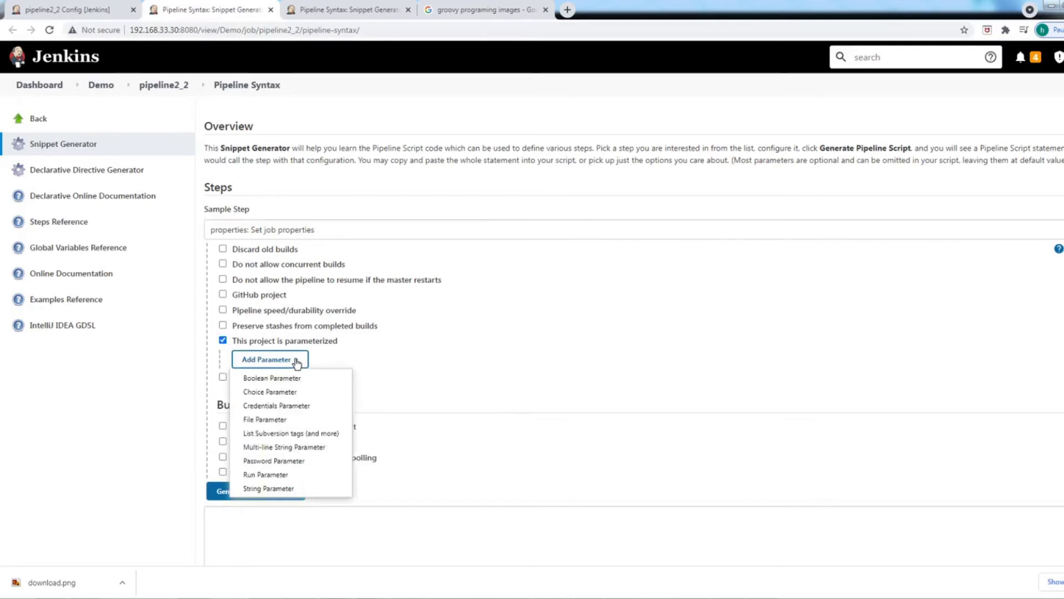
pyautogui.click(268, 488)
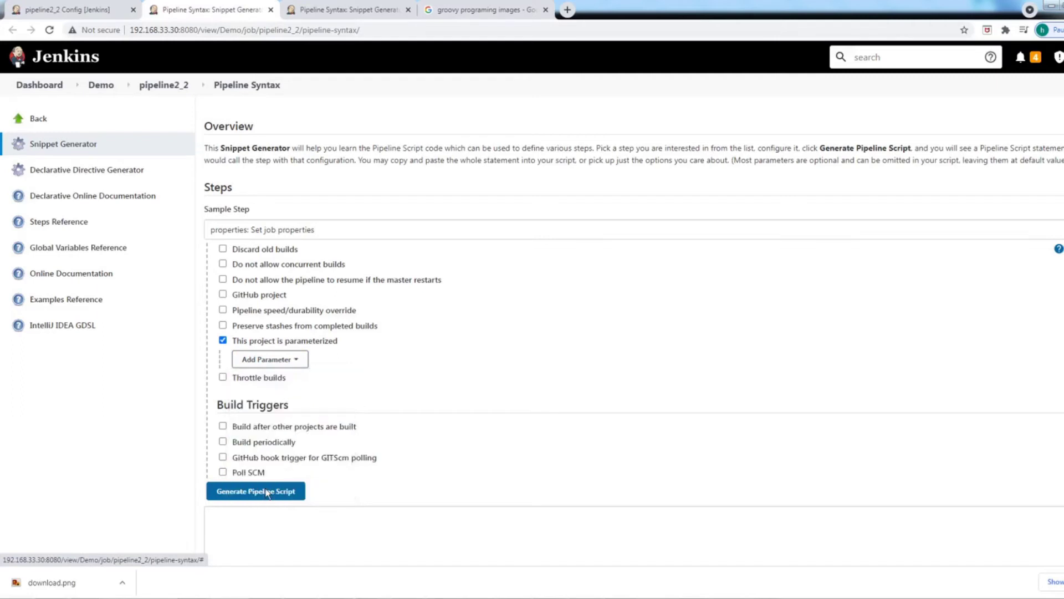
pyautogui.click(289, 407)
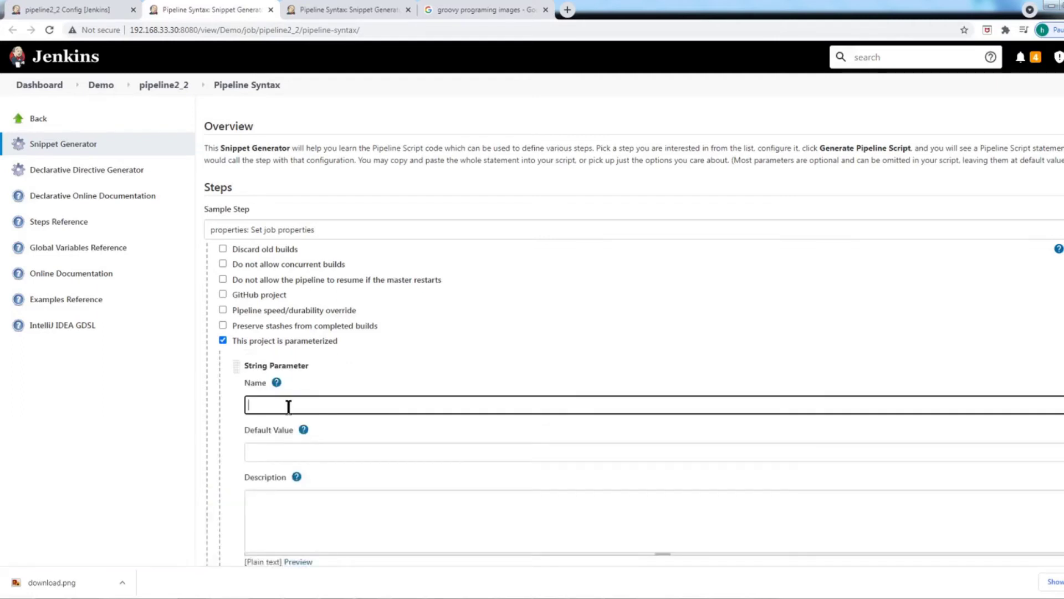
pyautogui.write('Name_1')
pyautogui.click(258, 498)
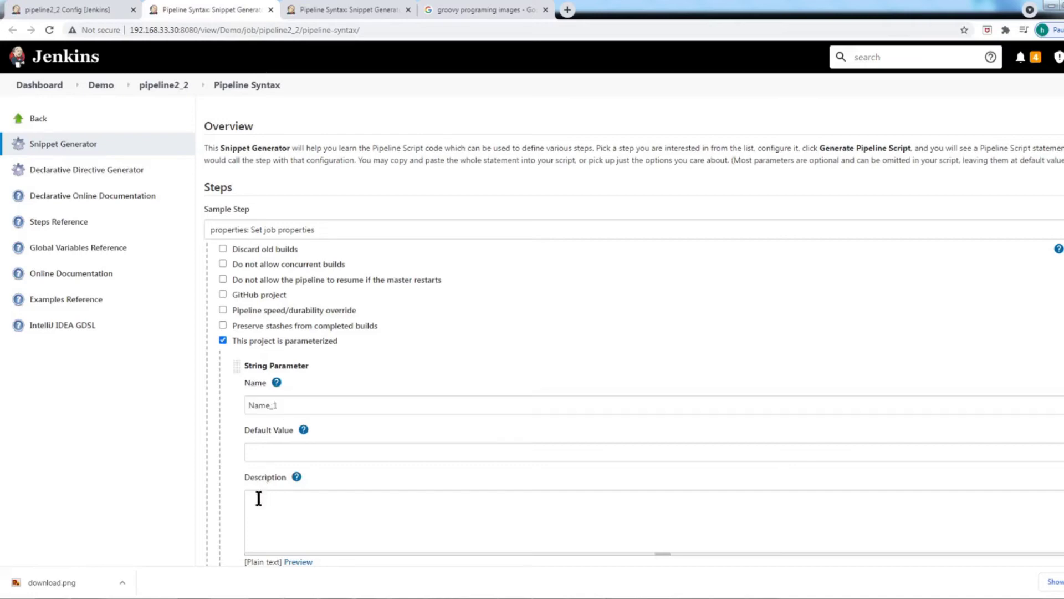
pyautogui.write('Ente')
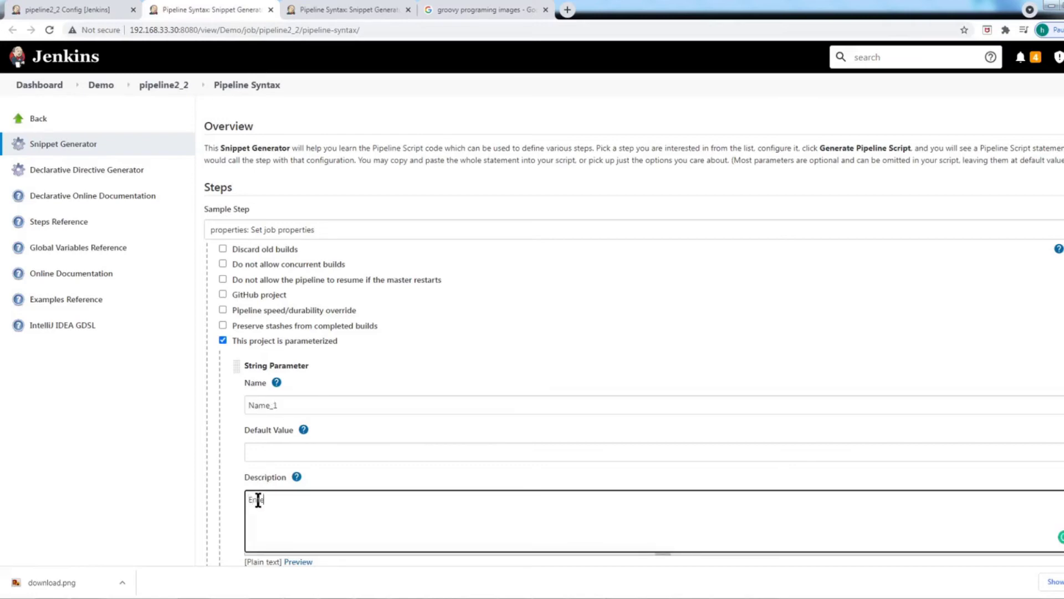
pyautogui.write('r your name')
# Step: Generate the pipeline script for the Name_1 string parameter and copy the whole properties statement
pyautogui.scroll(-4, 532, 316)
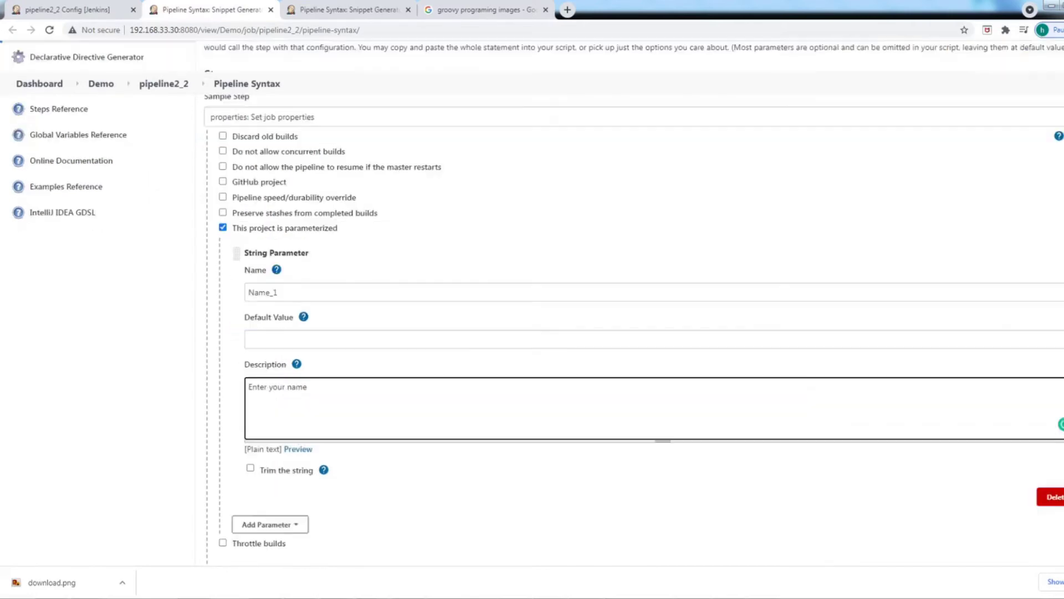
pyautogui.scroll(-2, 532, 316)
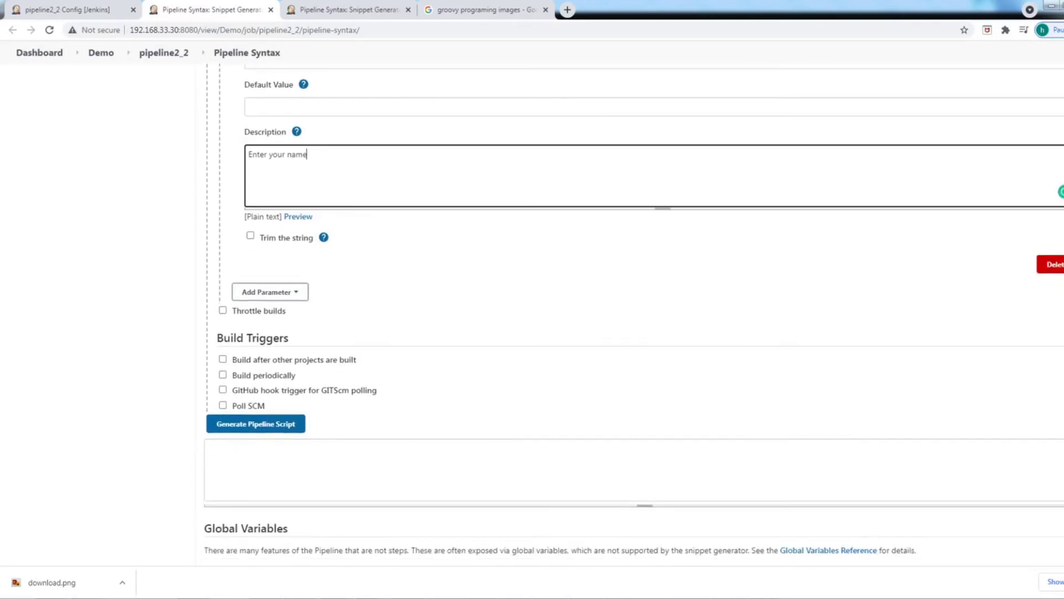
pyautogui.scroll(3, 1060, 431)
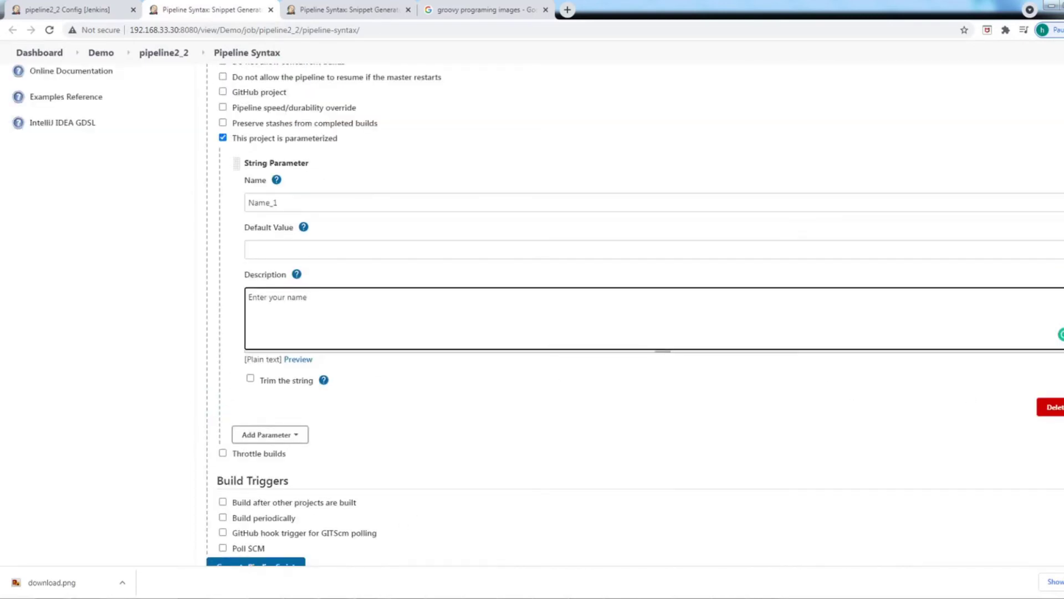
pyautogui.scroll(-3, 809, 391)
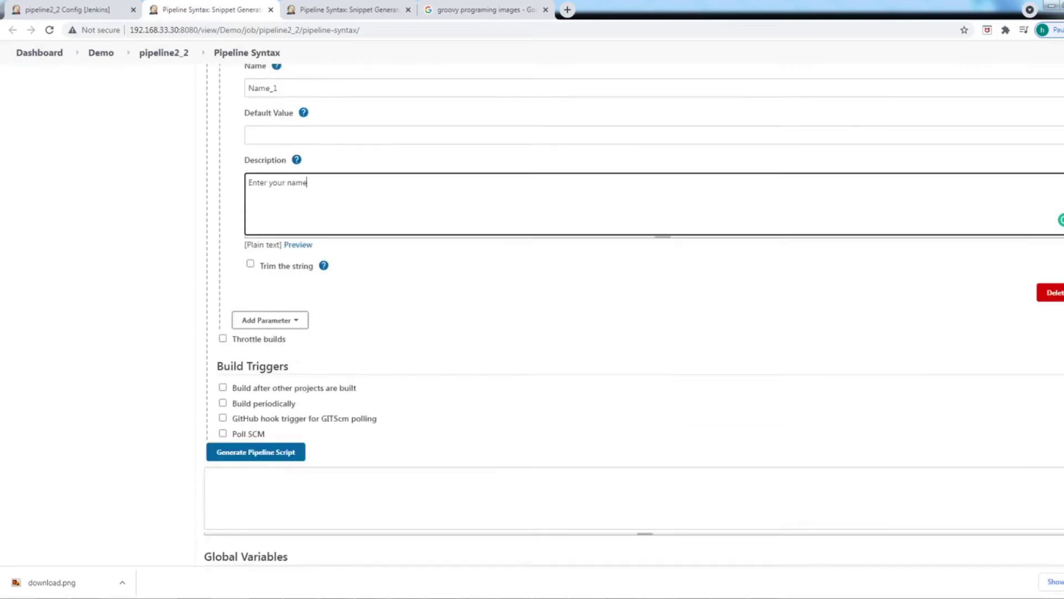
pyautogui.click(241, 404)
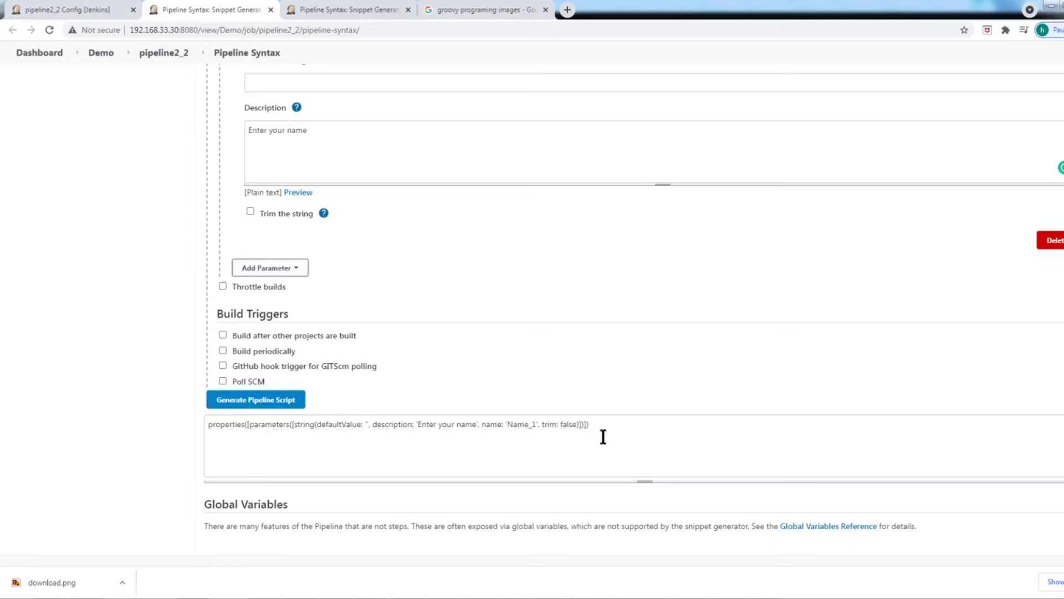
pyautogui.moveTo(599, 429); pyautogui.dragTo(201, 428)
pyautogui.hotkey('ctrl', 'c')
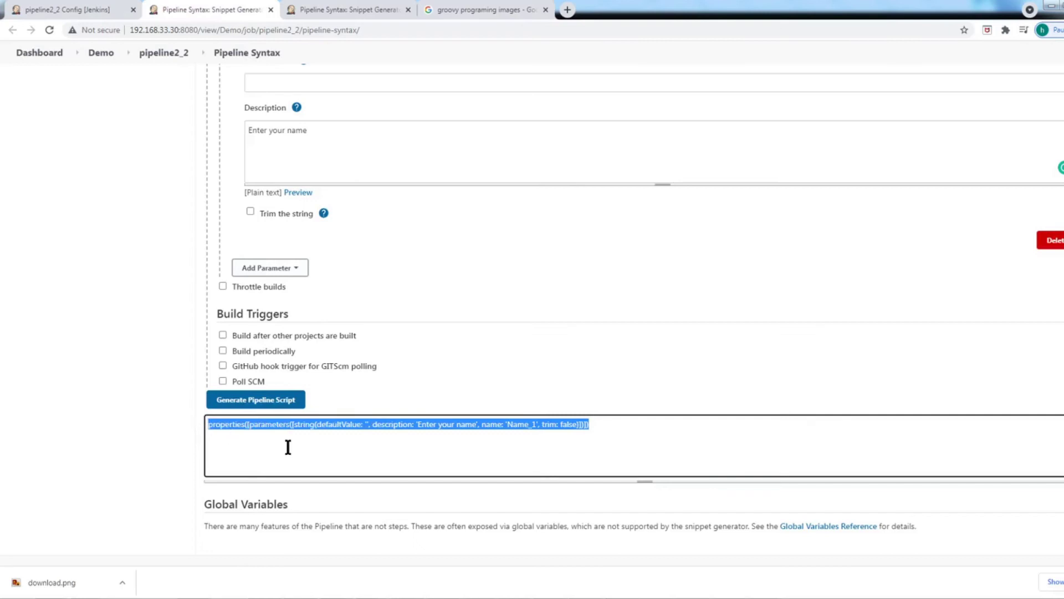
# Step: Paste the copied properties statement above the "pipeline {" line of pipeline2_2's script, followed by a new line
pyautogui.click(91, 9)
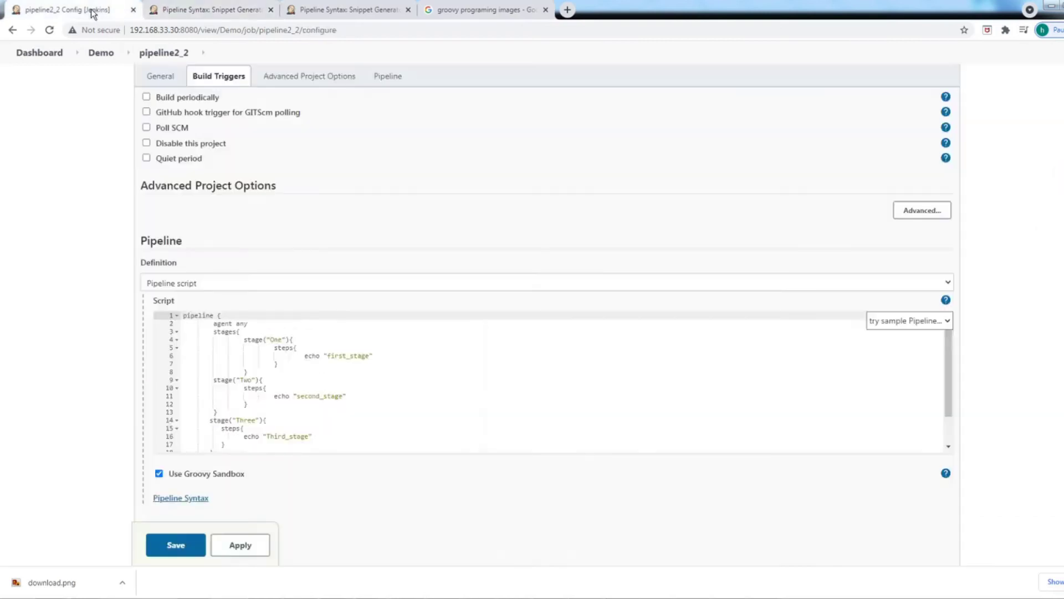
pyautogui.click(199, 361)
pyautogui.press('Up')
pyautogui.press('Up')
pyautogui.press('Up')
pyautogui.press('Up')
pyautogui.press('Up')
pyautogui.press('Up')
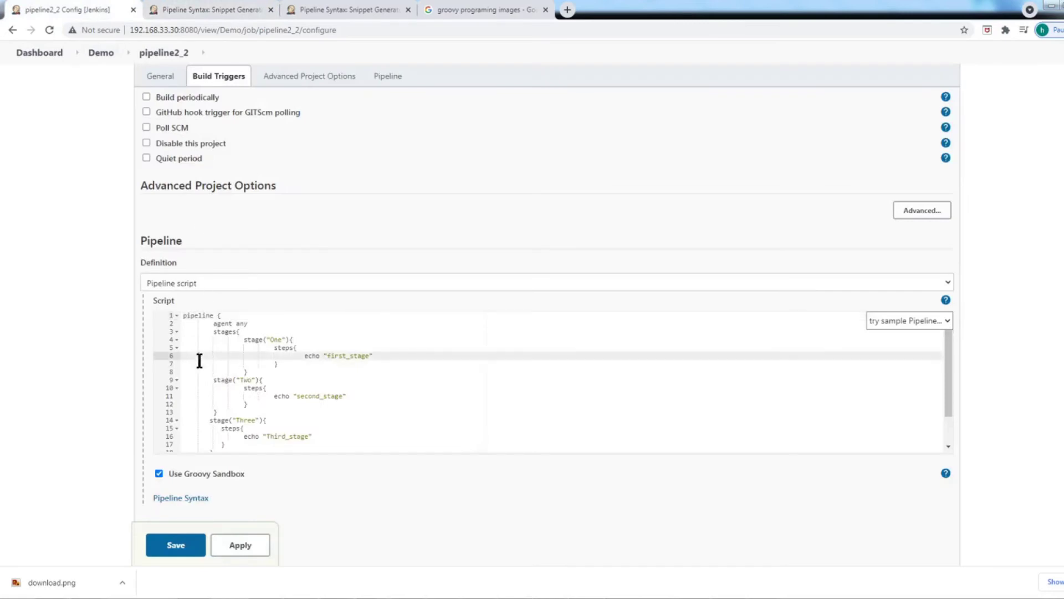
pyautogui.press('Return')
pyautogui.press('Return')
pyautogui.press('Up')
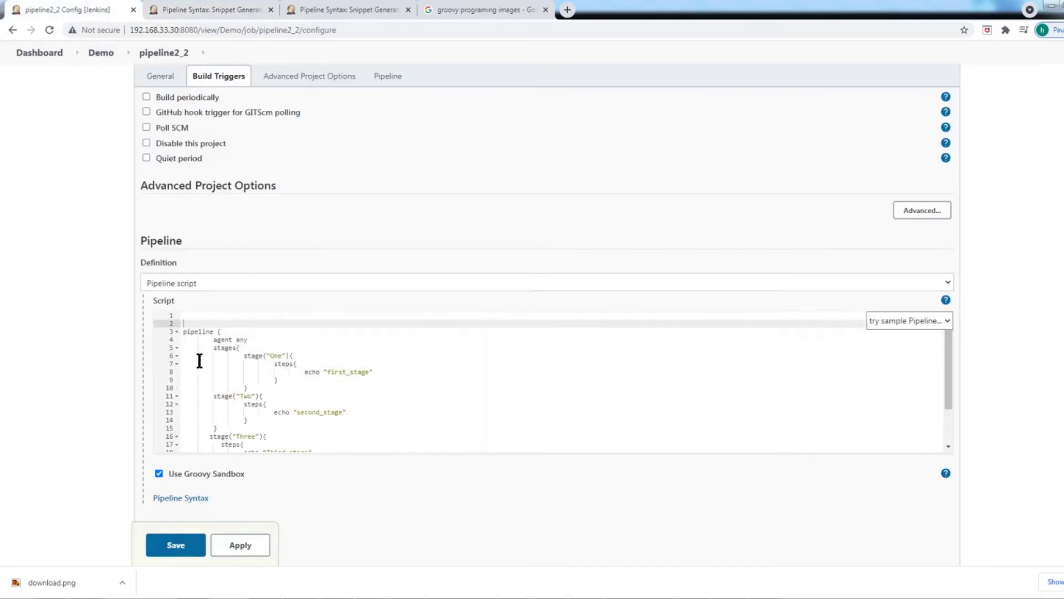
pyautogui.hotkey('ctrl', 'v')
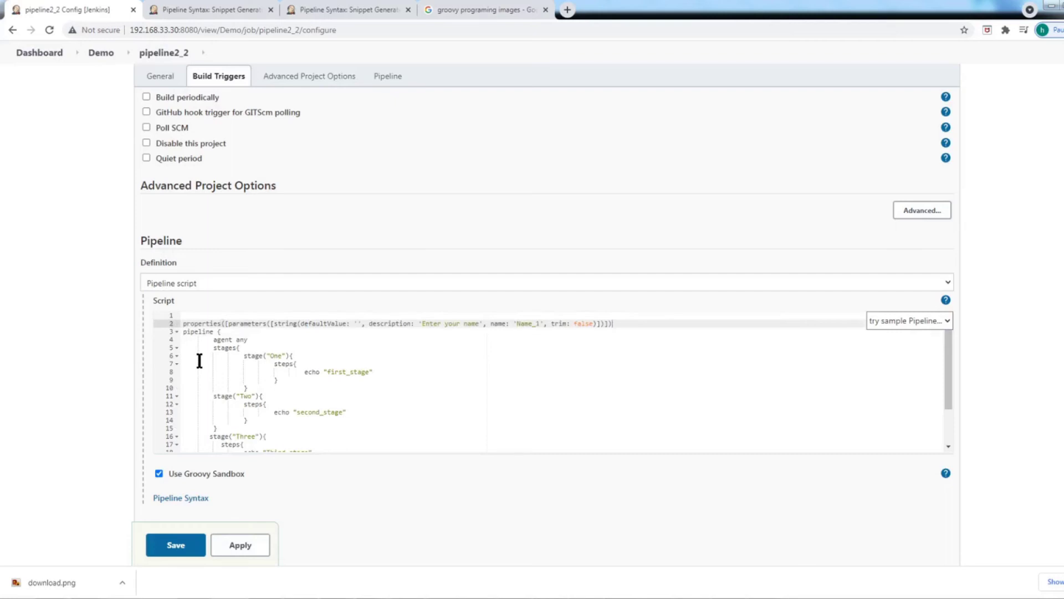
pyautogui.press('Return')
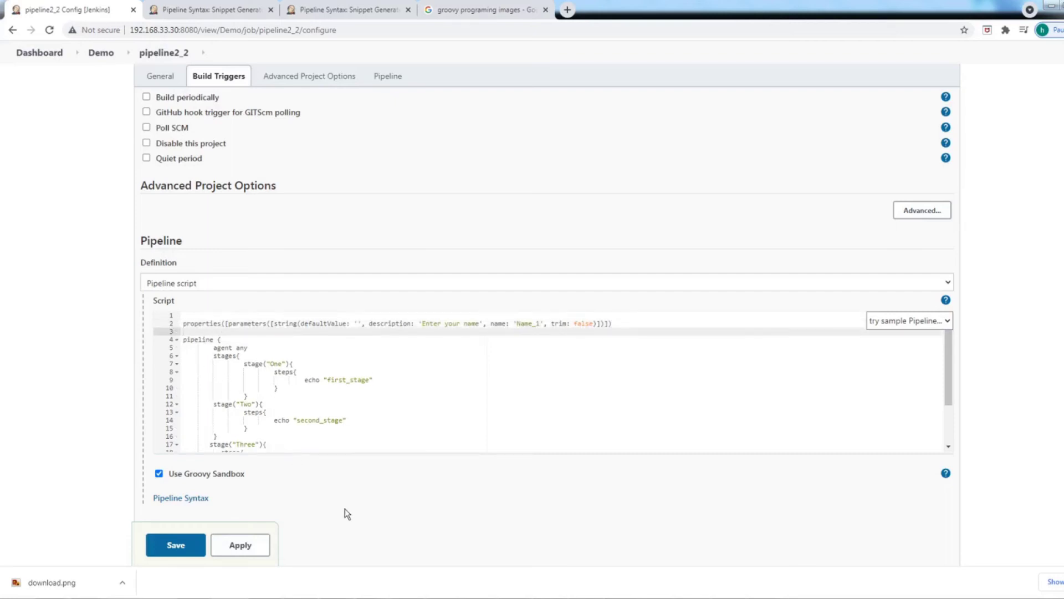
# Step: Save pipeline2_2's configuration and run its first build so the project picks up the parameter definition
pyautogui.click(176, 545)
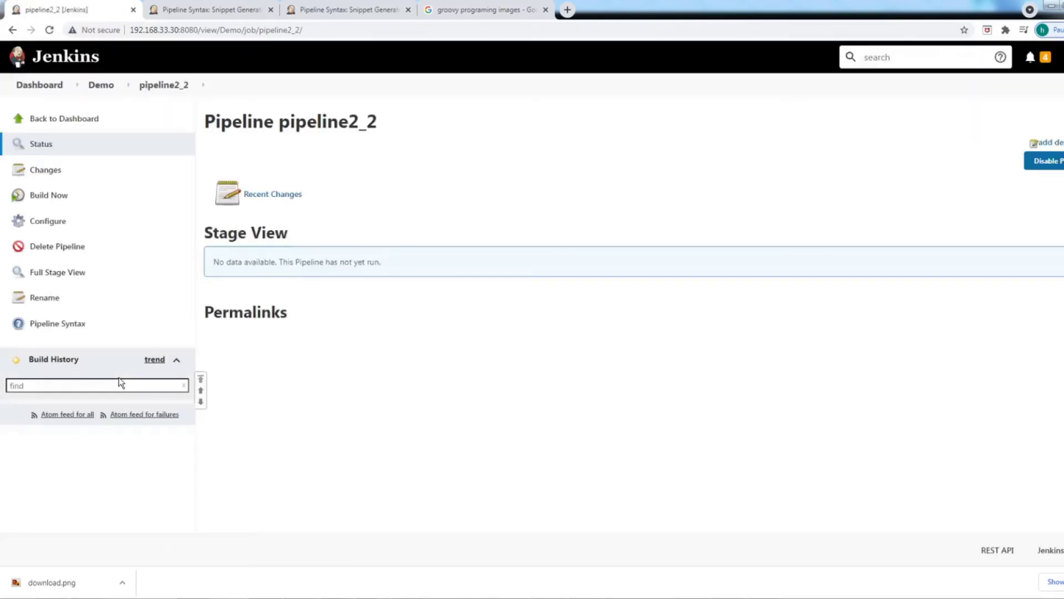
pyautogui.click(47, 199)
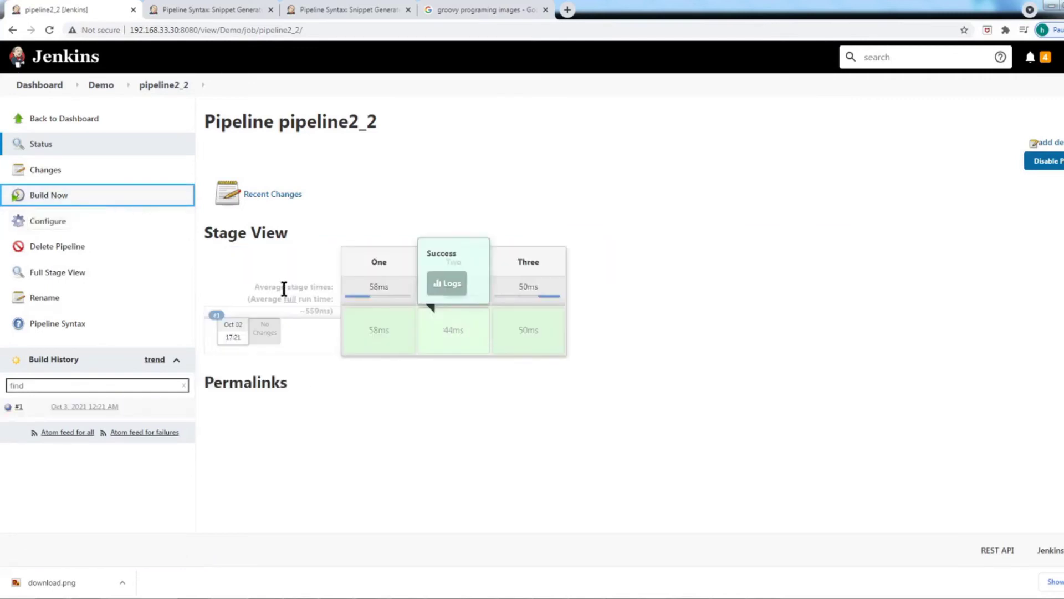
pyautogui.click(43, 202)
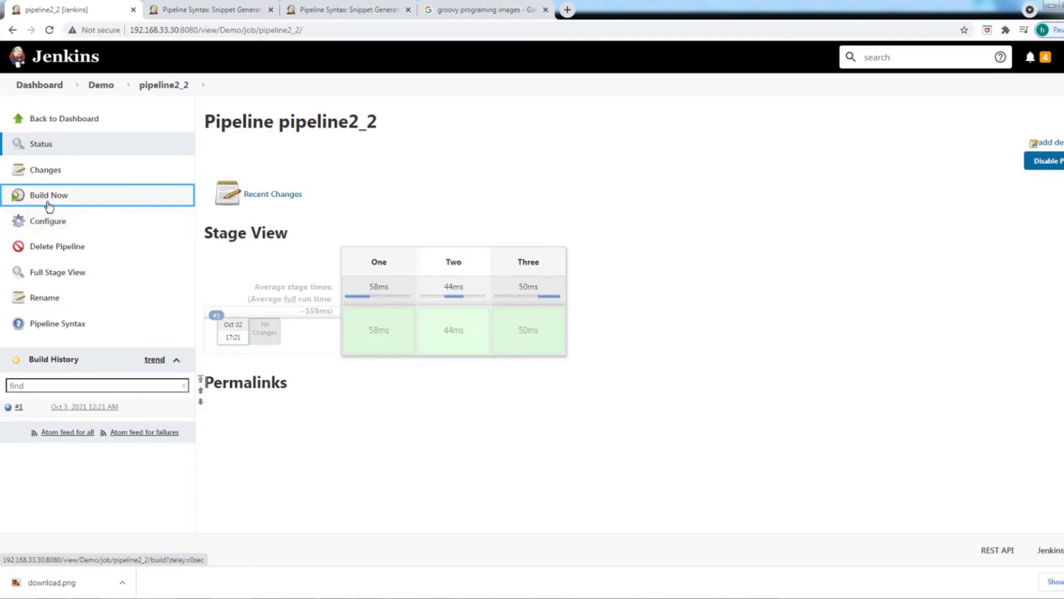
pyautogui.click(50, 202)
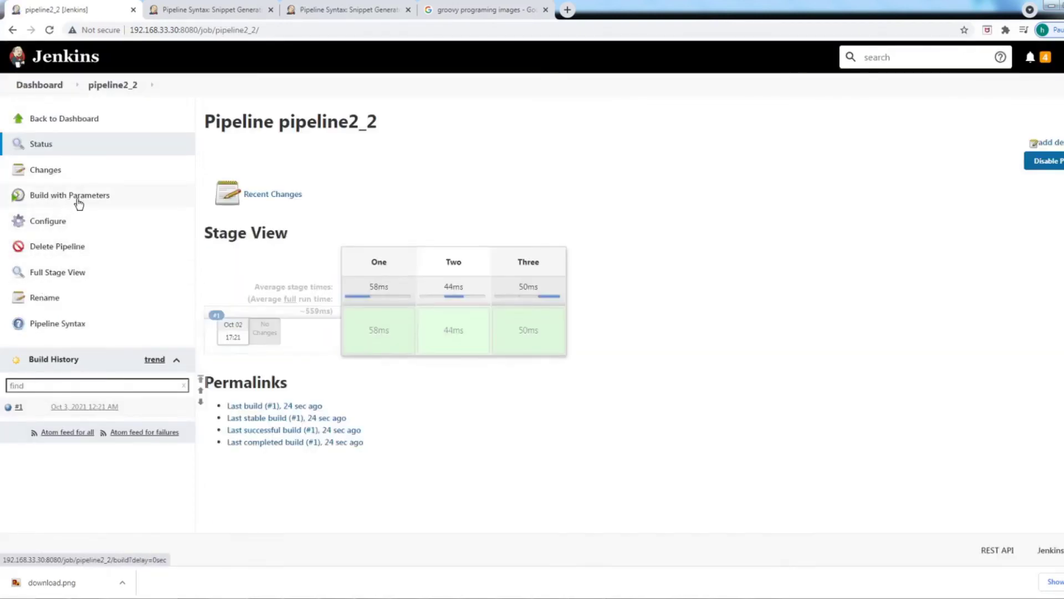
# Step: Run a parameterized build of pipeline2_2 with Name_1 set to "Test" and check its stages
pyautogui.click(82, 203)
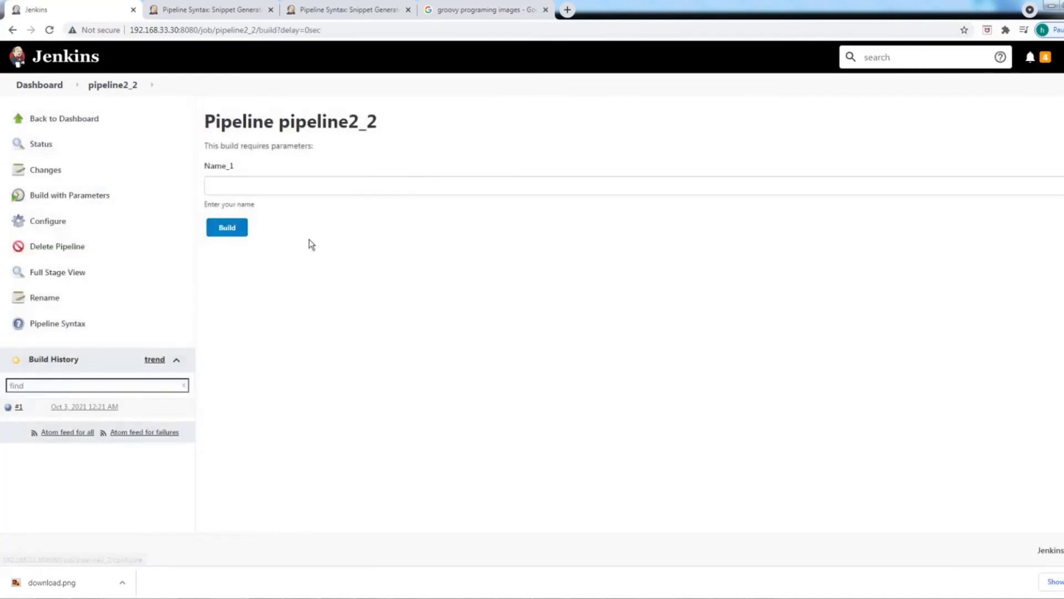
pyautogui.click(221, 188)
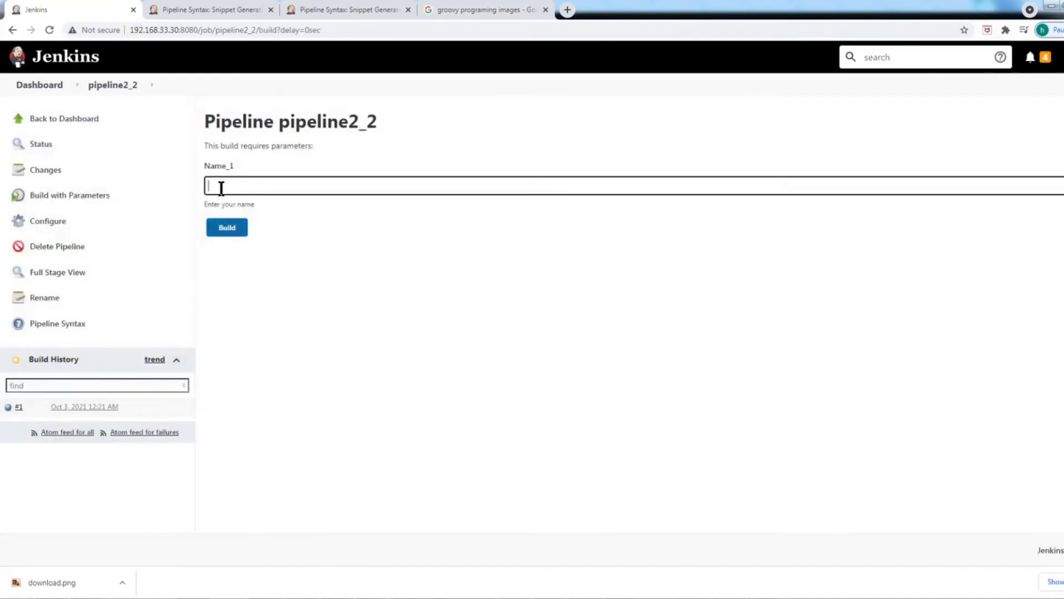
pyautogui.write('Test')
pyautogui.click(227, 229)
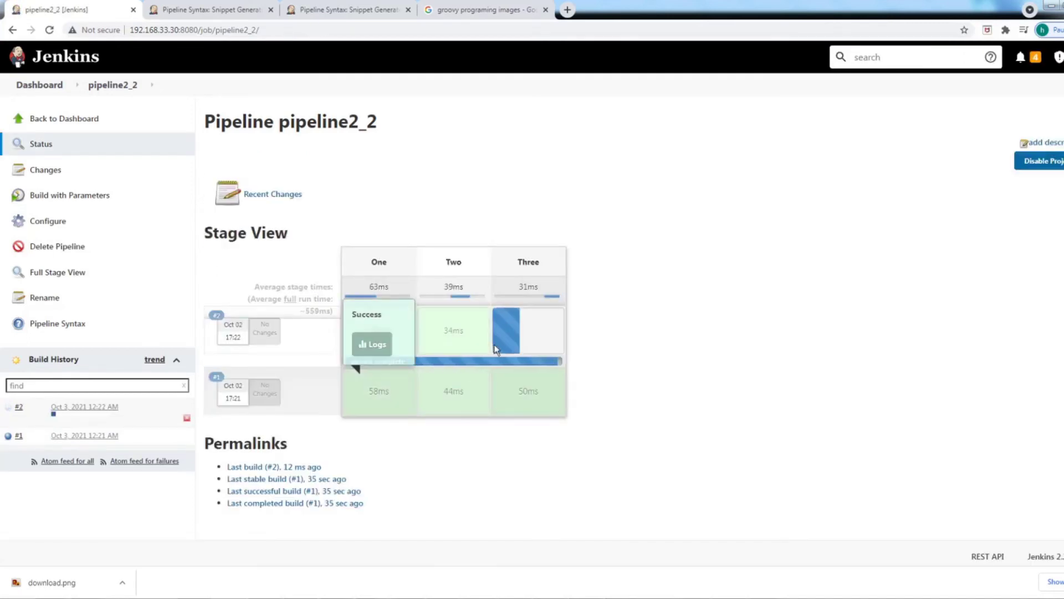
pyautogui.moveTo(509, 344)
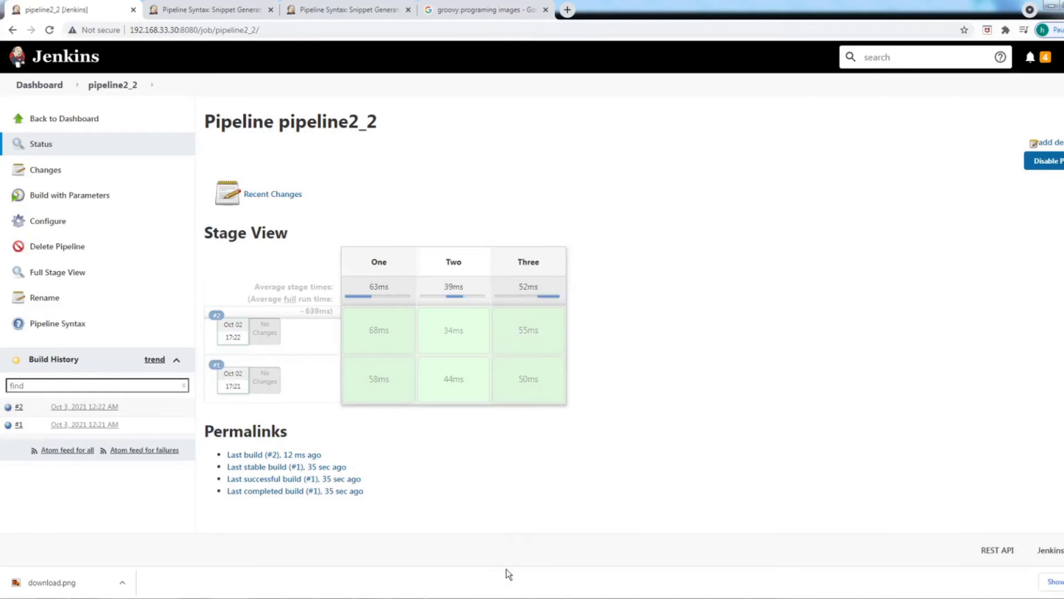
# Step: Switch to the terminal session in the pipeline directory and clear its screen
pyautogui.click(515, 598)
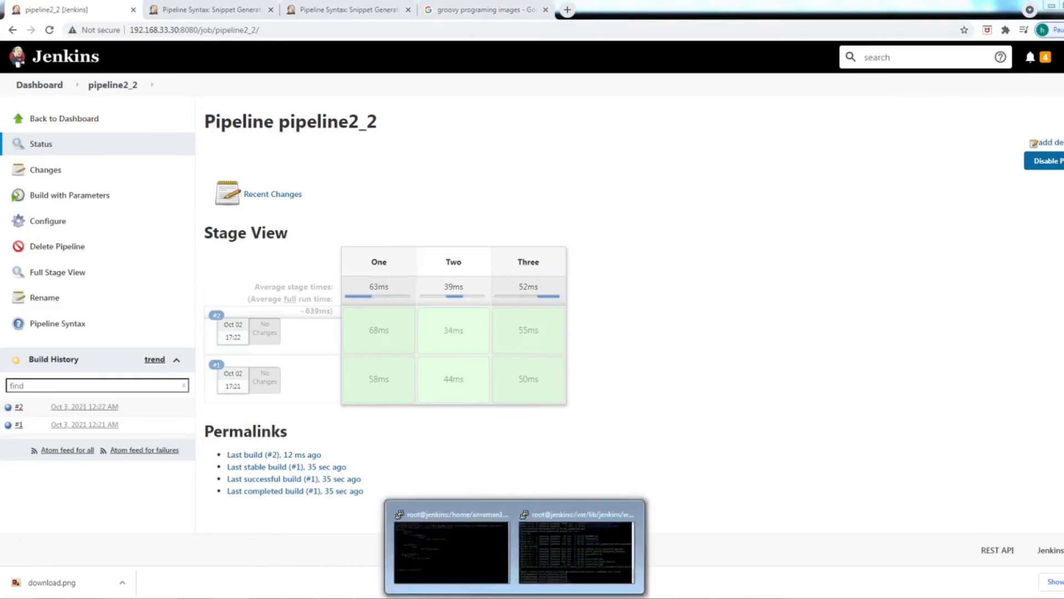
pyautogui.click(491, 569)
pyautogui.press('Return')
pyautogui.press('Return')
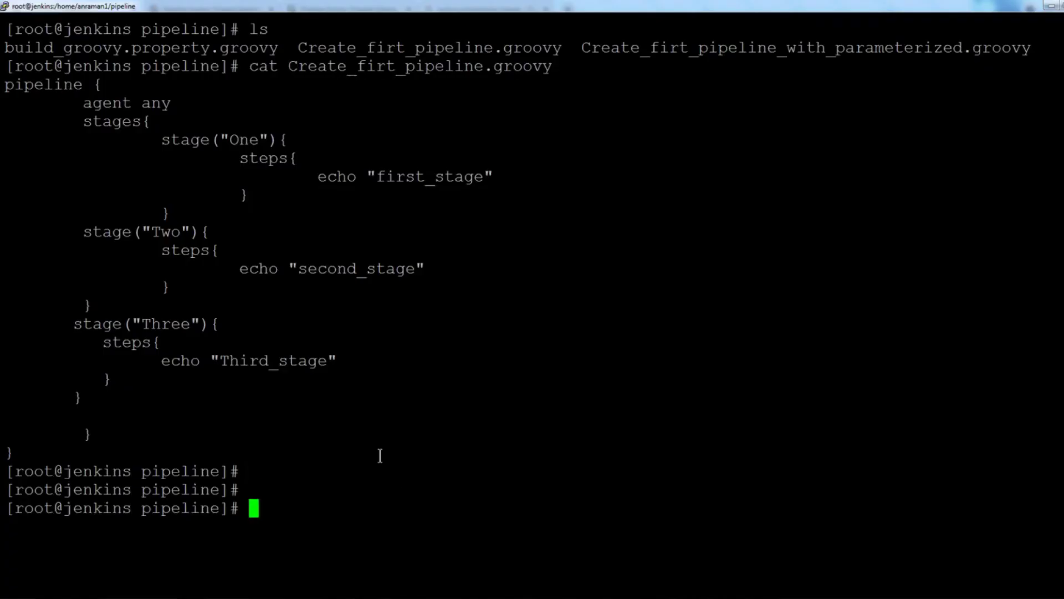
pyautogui.write('cat')
pyautogui.press('BackSpace')
pyautogui.press('BackSpace')
pyautogui.press('BackSpace')
pyautogui.press('BackSpace')
pyautogui.write('clear')
pyautogui.press('Return')
pyautogui.press('Return')
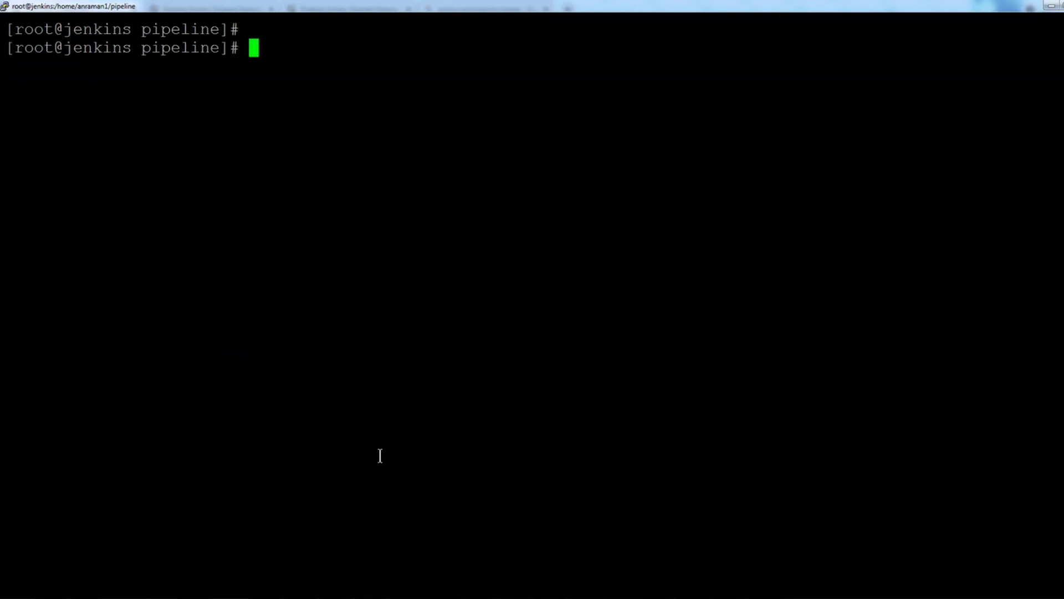
# Step: List the pipeline directory's files and print the contents of Create_firt_pipeline_with_parameterized.groovy
pyautogui.write('ls')
pyautogui.press('Return')
pyautogui.write('cat Cr')
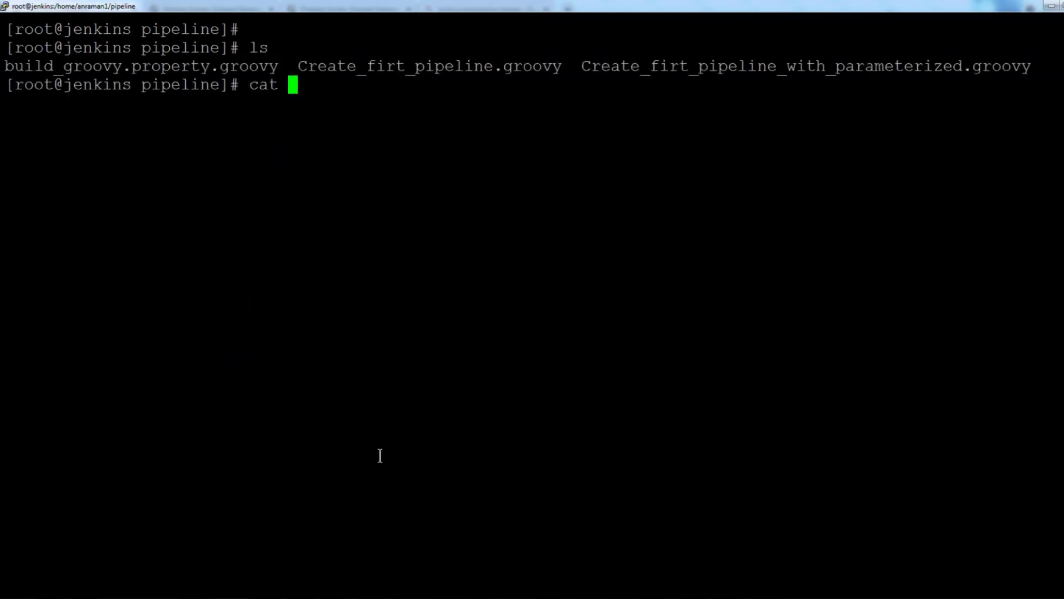
pyautogui.press('Tab')
pyautogui.write('_p')
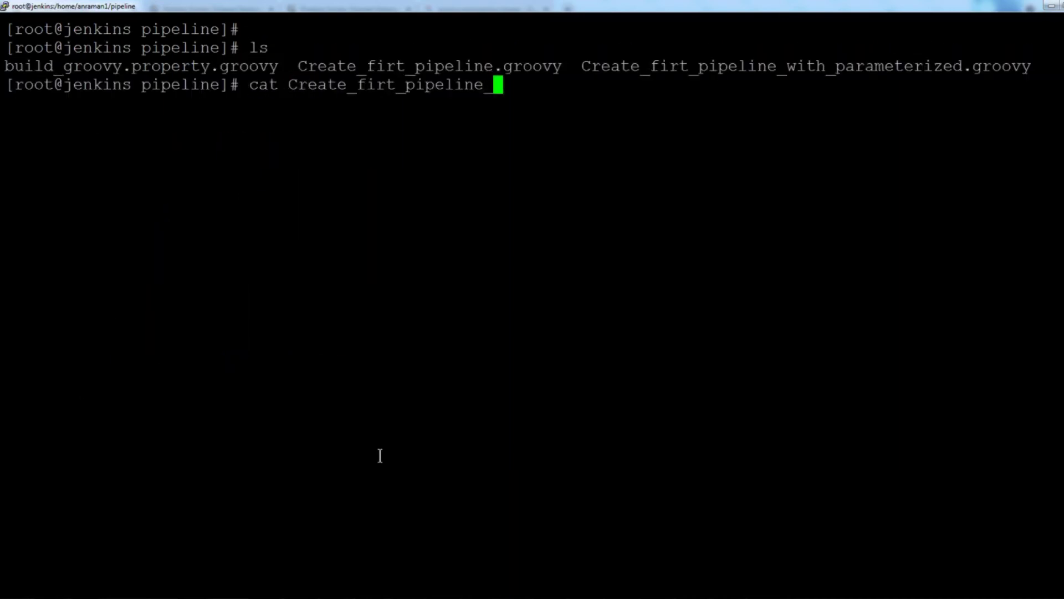
pyautogui.press('BackSpace')
pyautogui.write('w')
pyautogui.press('Tab')
pyautogui.press('Return')
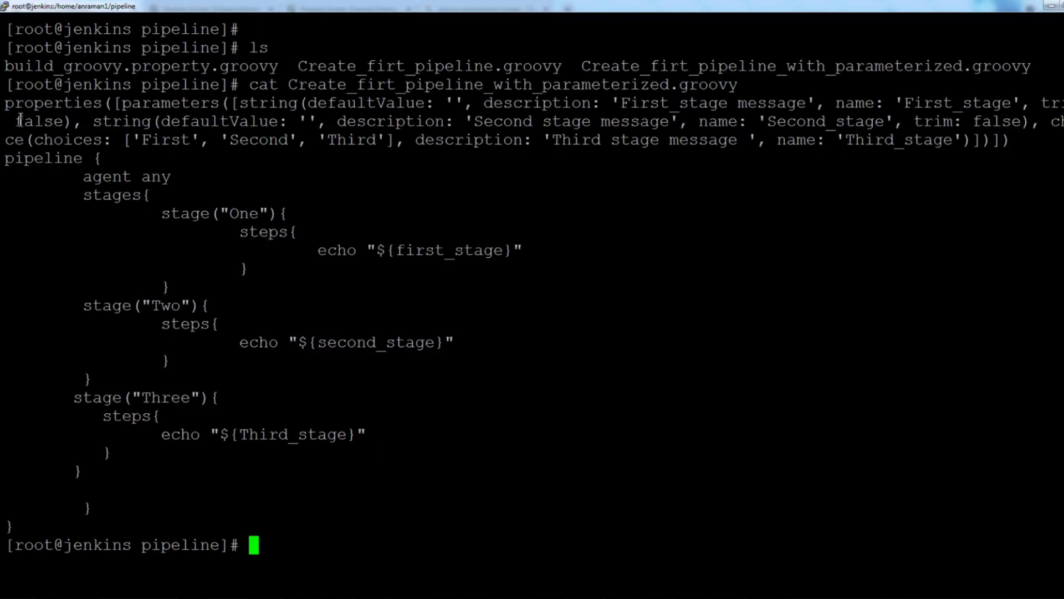
# Step: Examine the script's parameter names and descriptions and how each stage's echo references its parameter with the ${ } syntax
pyautogui.moveTo(5, 103); pyautogui.dragTo(292, 127)
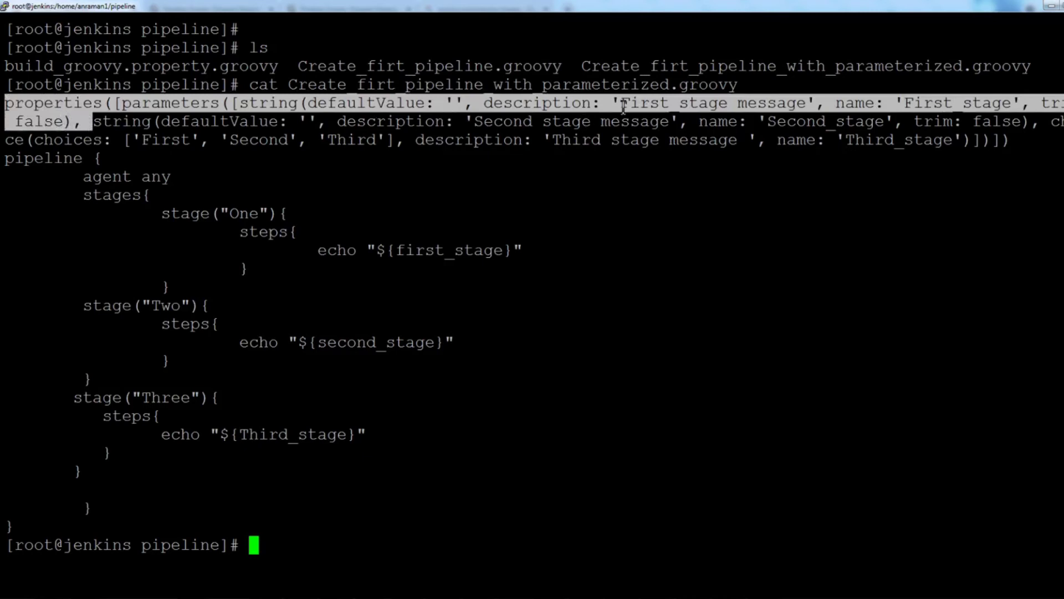
pyautogui.moveTo(622, 104); pyautogui.dragTo(717, 106)
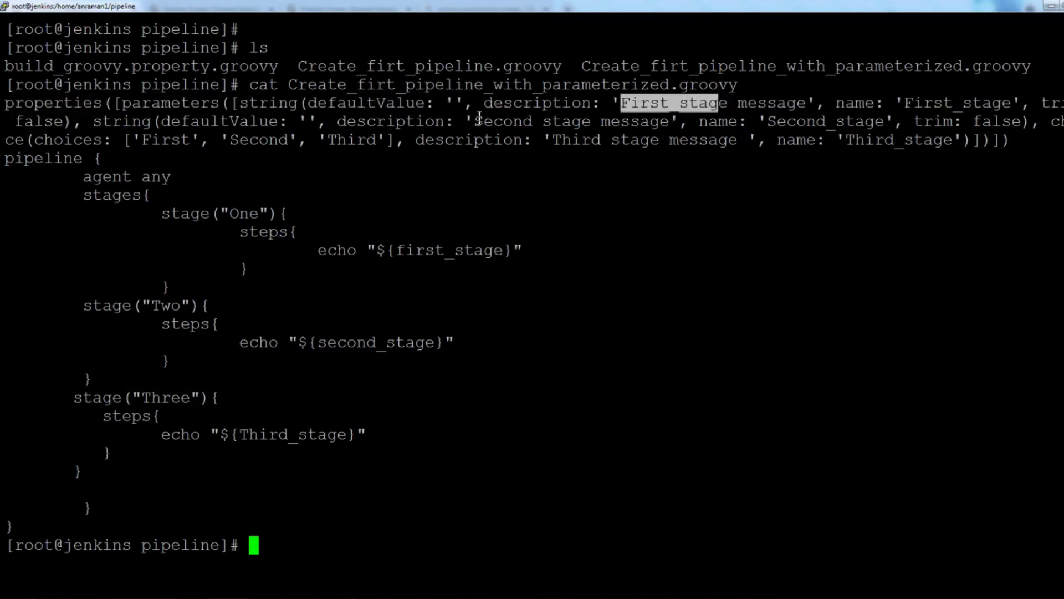
pyautogui.moveTo(767, 121); pyautogui.dragTo(885, 125)
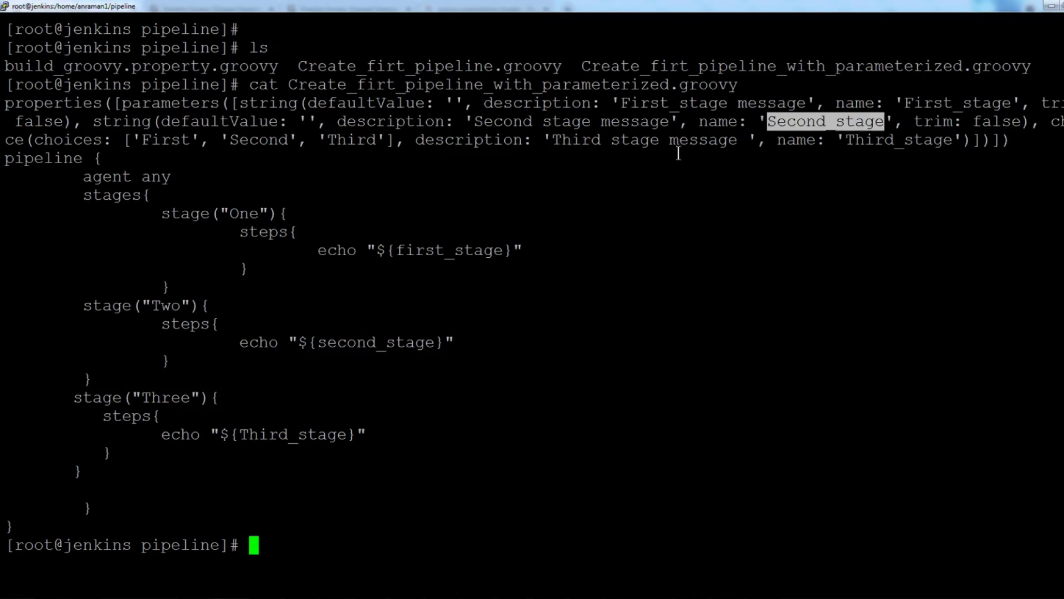
pyautogui.moveTo(846, 143); pyautogui.dragTo(938, 149)
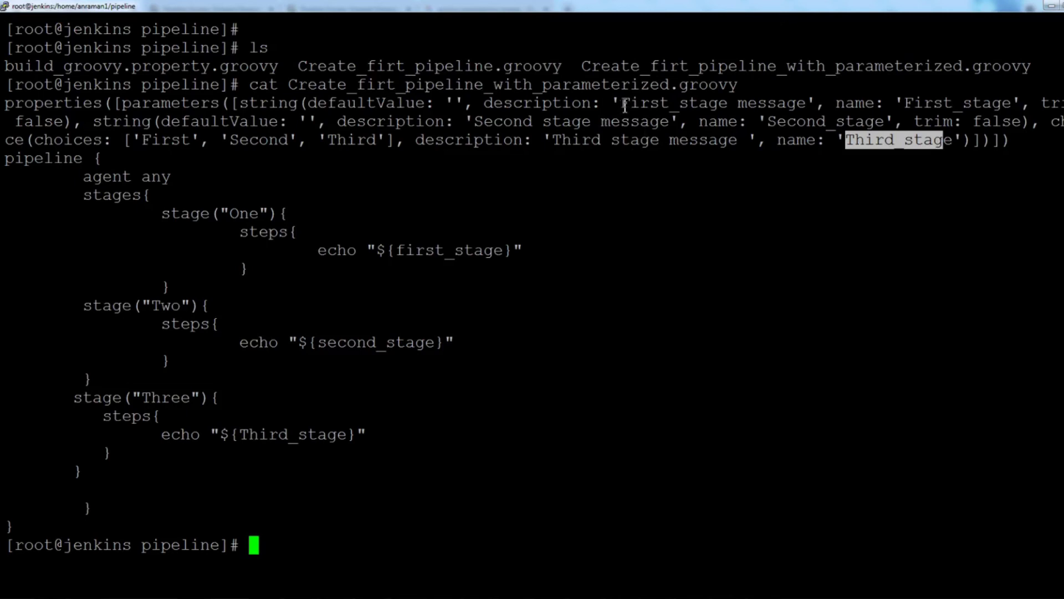
pyautogui.moveTo(625, 105); pyautogui.dragTo(659, 106)
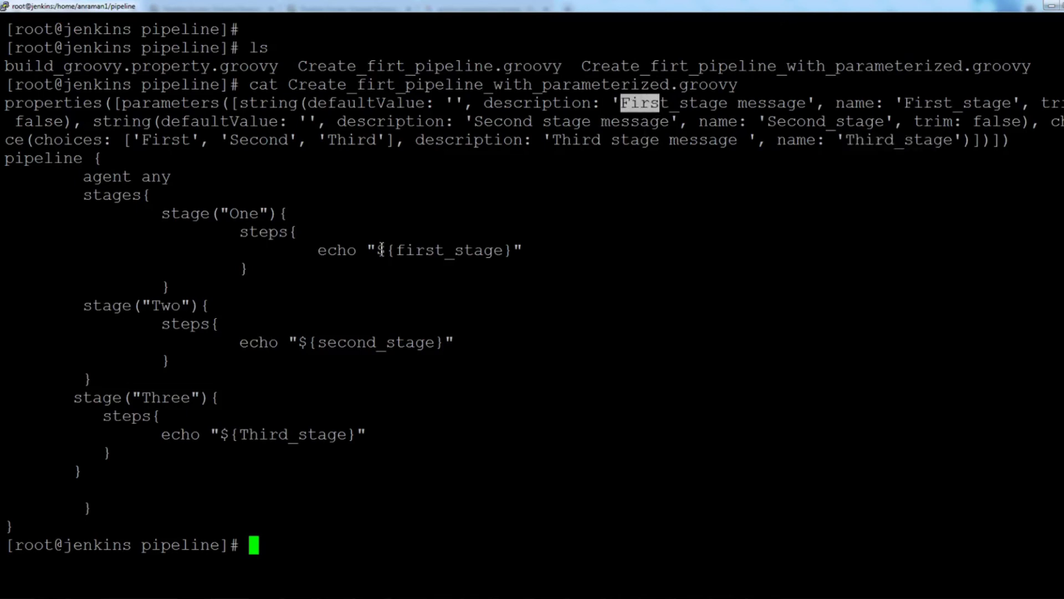
pyautogui.moveTo(390, 252); pyautogui.dragTo(492, 250)
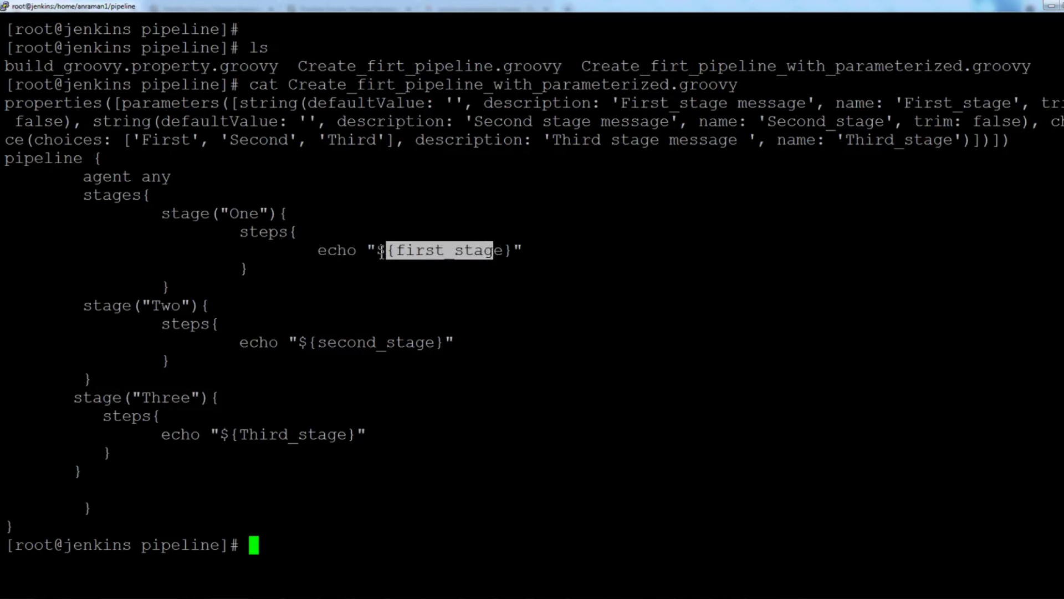
pyautogui.moveTo(376, 250); pyautogui.dragTo(391, 250)
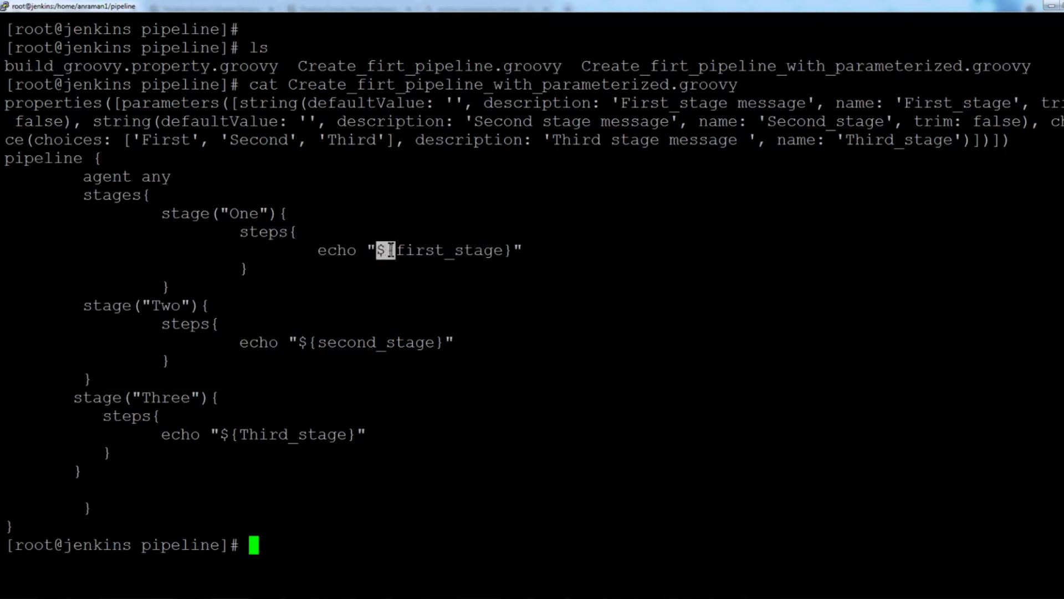
pyautogui.click(512, 250)
pyautogui.moveTo(385, 250); pyautogui.dragTo(389, 250)
pyautogui.click(508, 252)
pyautogui.moveTo(449, 344); pyautogui.dragTo(312, 402)
pyautogui.click(362, 441)
# Step: Copy the entire printed script, from the properties line through the final closing brace
pyautogui.moveTo(97, 514); pyautogui.dragTo(5, 108)
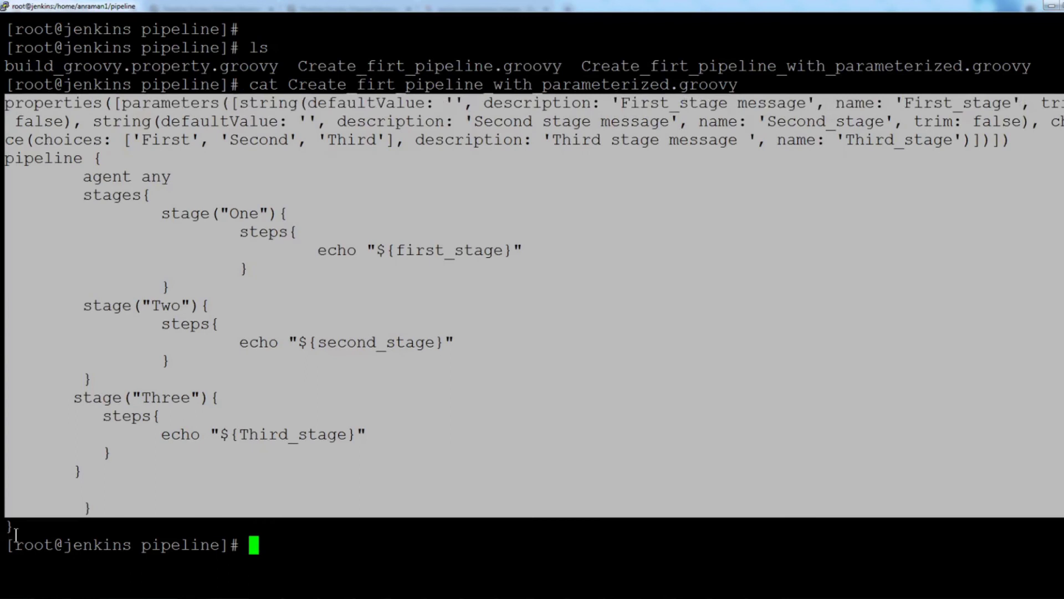
pyautogui.moveTo(15, 528); pyautogui.dragTo(4, 111)
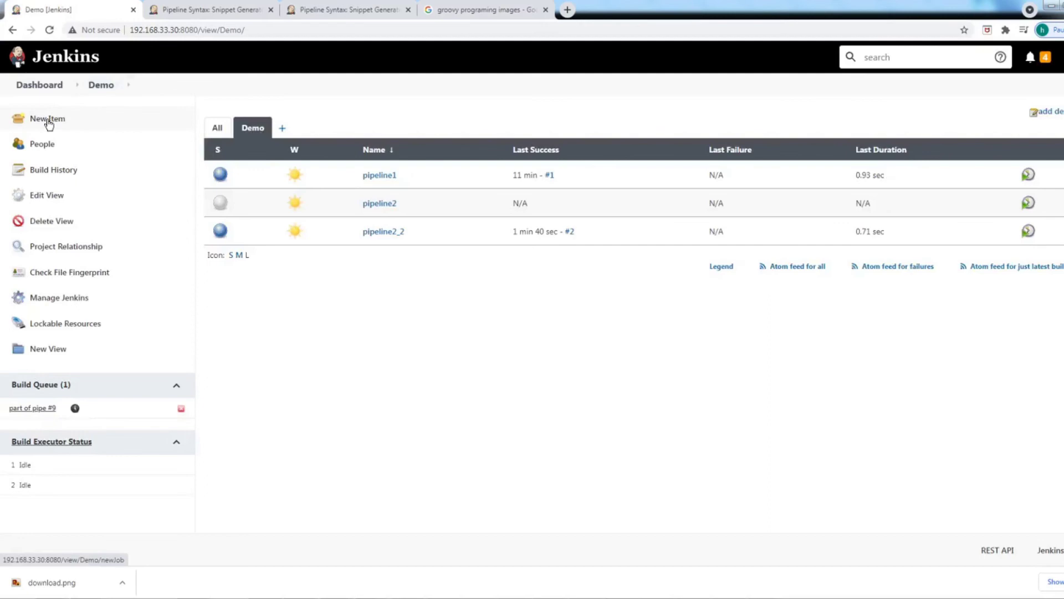
# Step: Switch to Jenkins and create a Pipeline item named parameter_pipeline in the Demo view
pyautogui.click(49, 122)
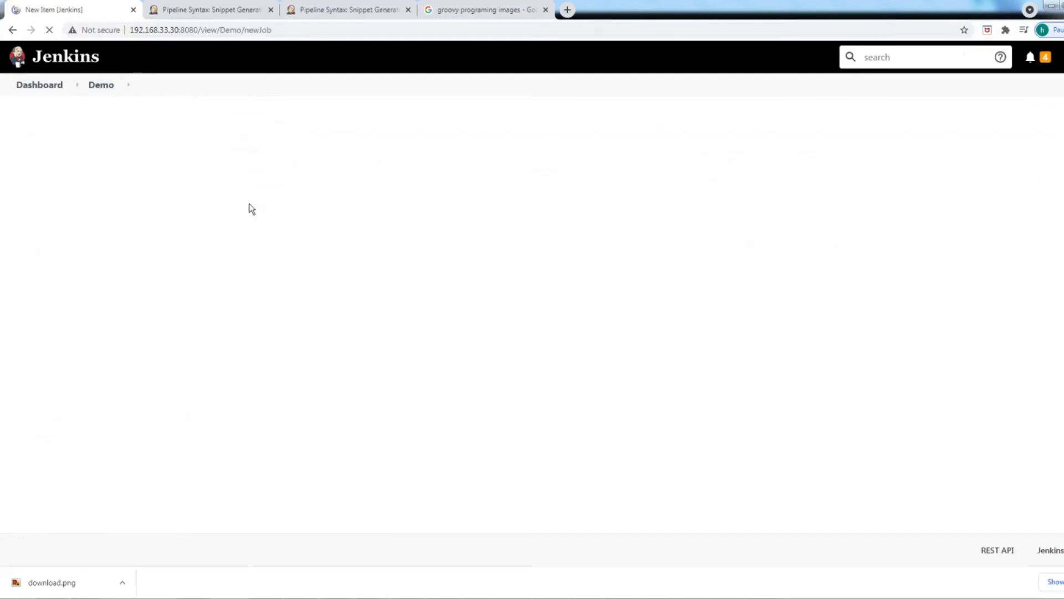
pyautogui.click(214, 157)
pyautogui.write('p')
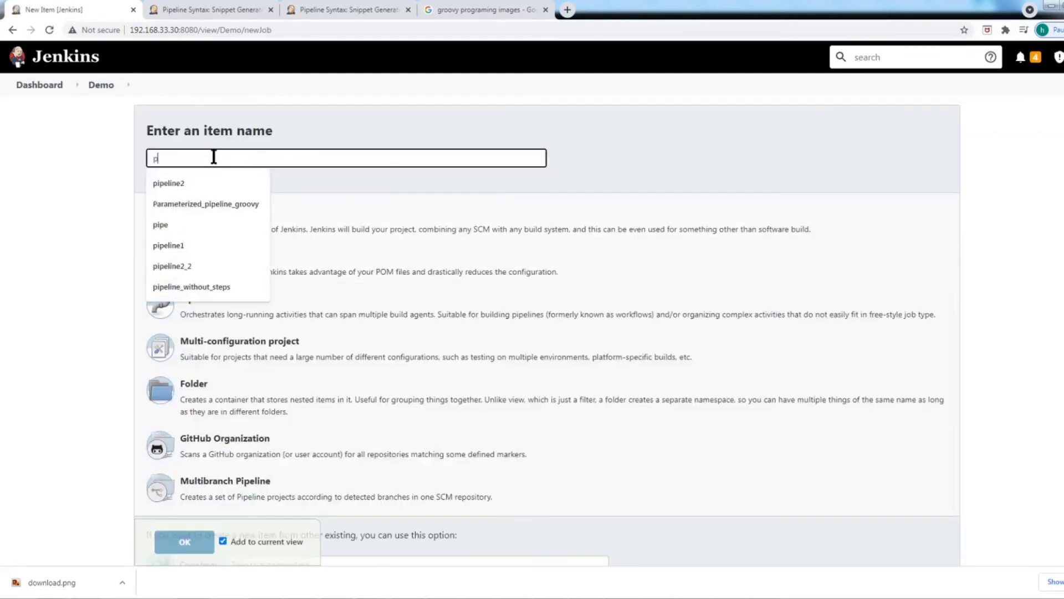
pyautogui.write('aram')
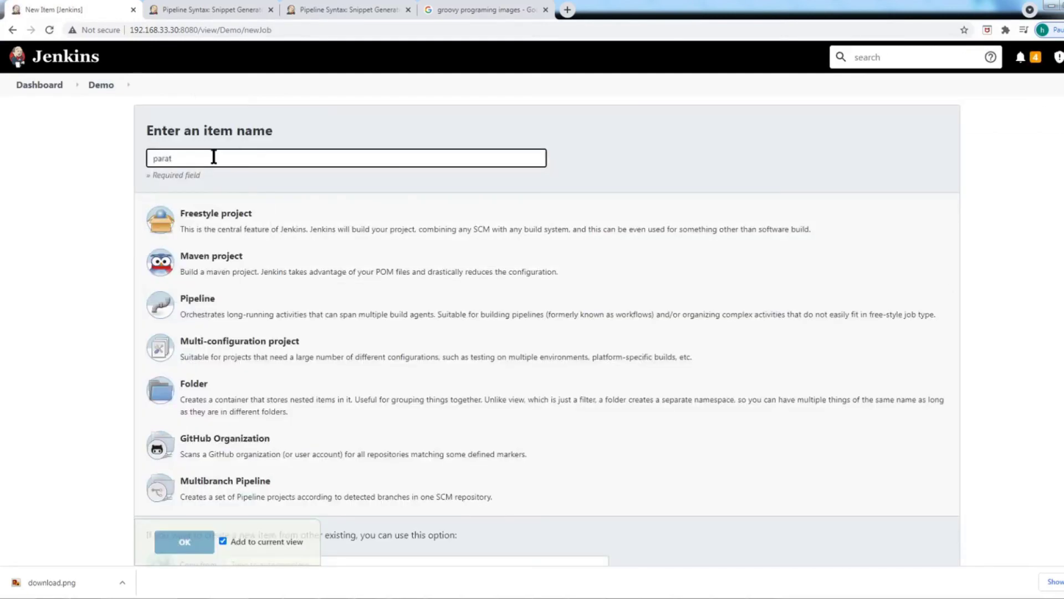
pyautogui.write('eter_pipeline')
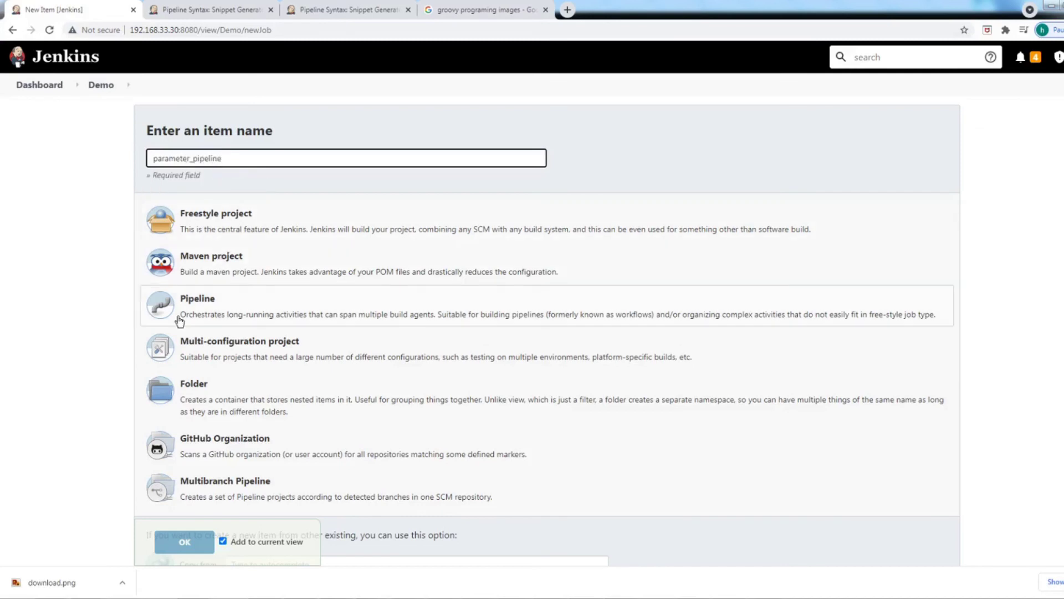
pyautogui.click(192, 310)
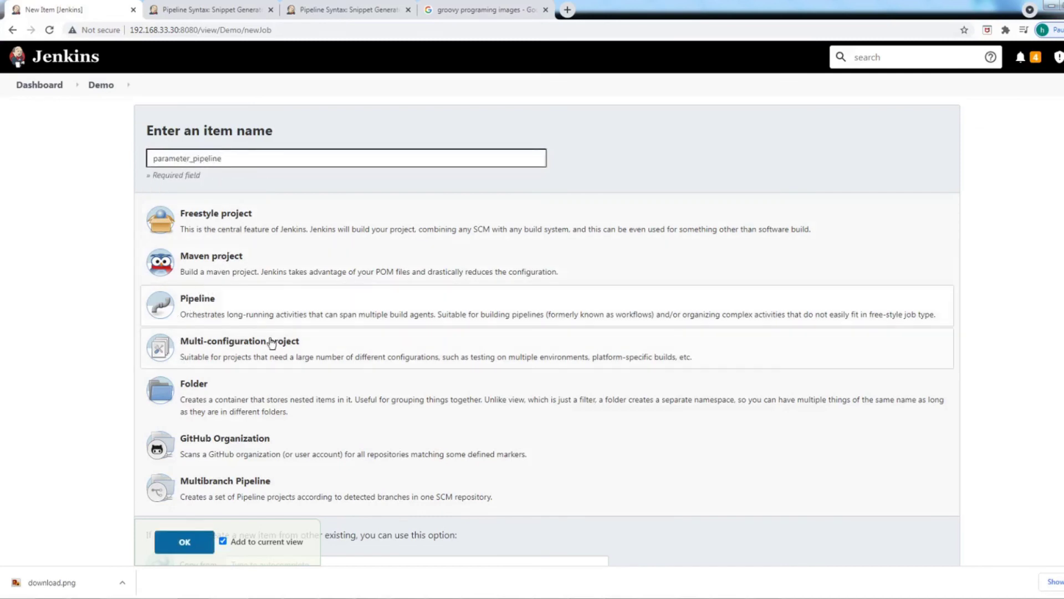
pyautogui.click(185, 542)
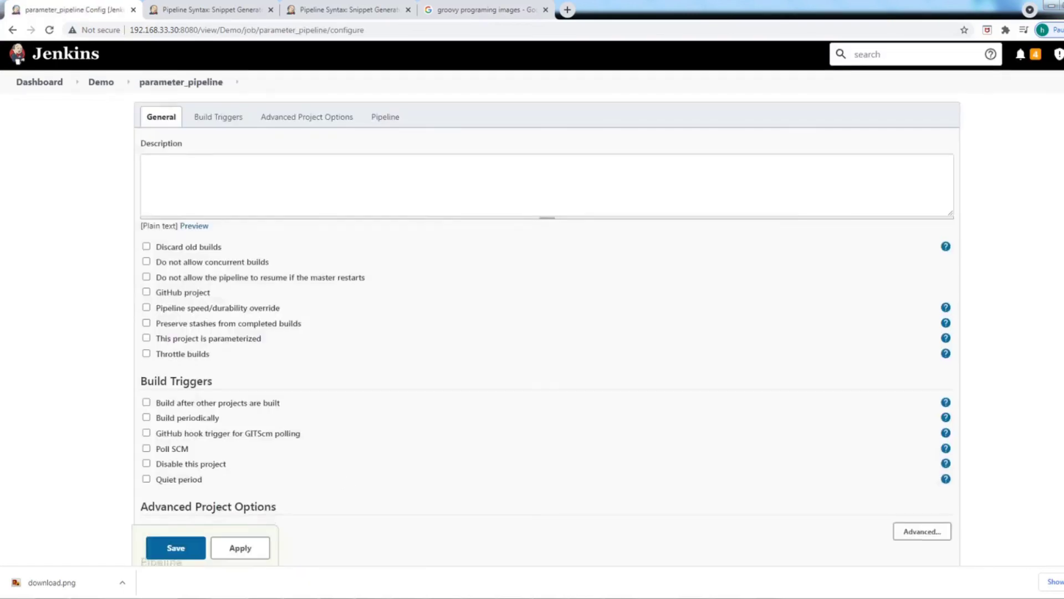
# Step: Paste the copied parameterized script as parameter_pipeline's pipeline script and save the configuration
pyautogui.scroll(-6, 547, 299)
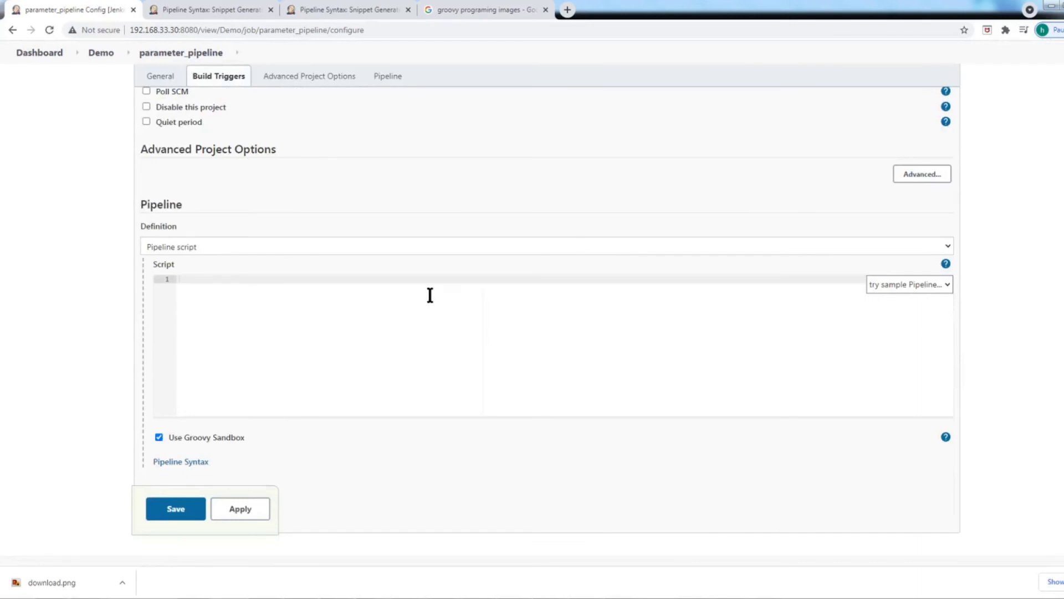
pyautogui.click(404, 299)
pyautogui.hotkey('ctrl', 'v')
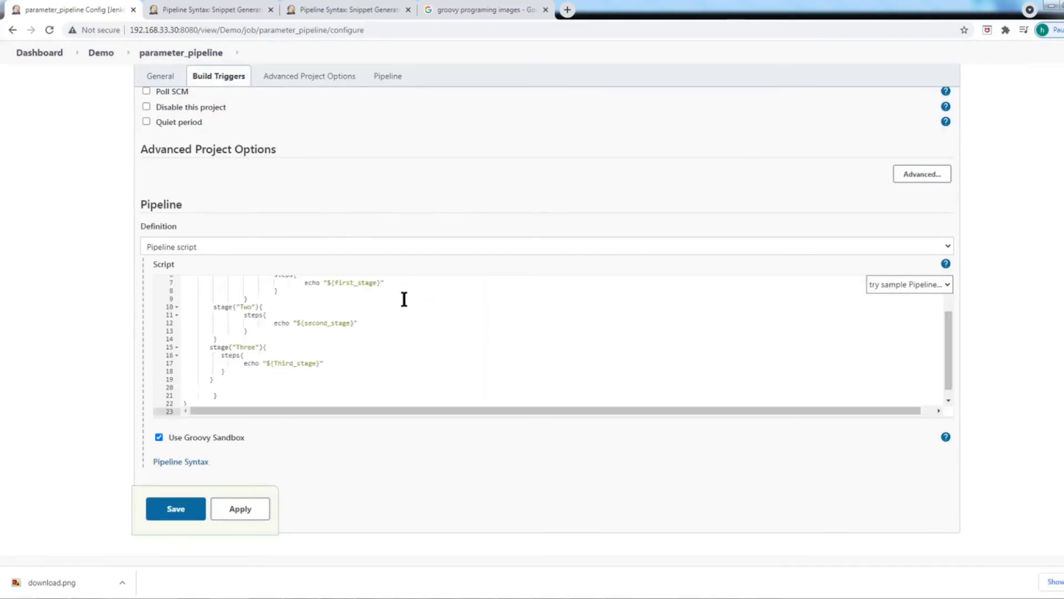
pyautogui.click(178, 510)
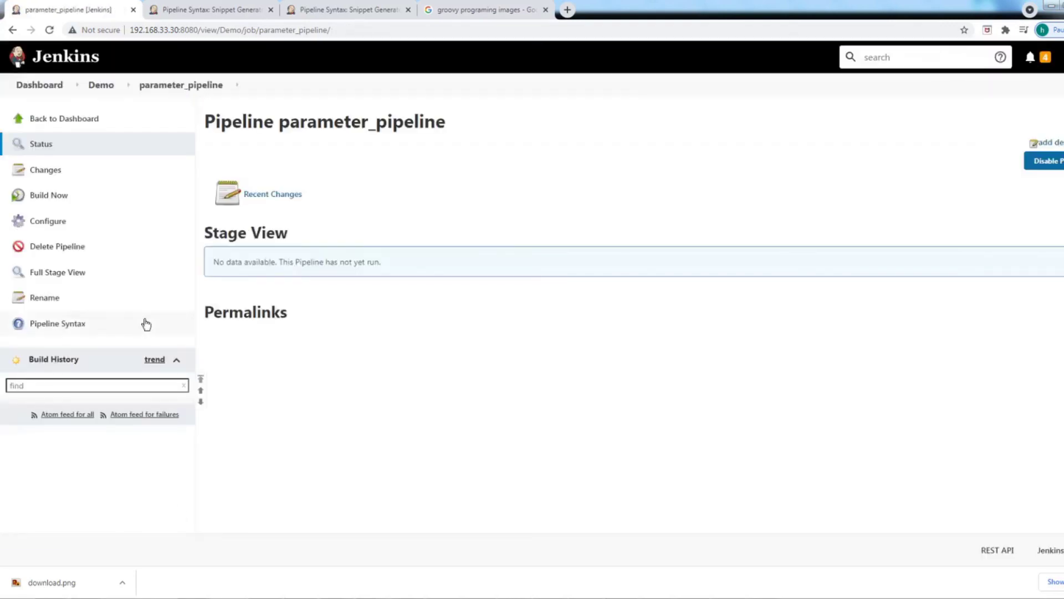
# Step: Run parameter_pipeline's first build and reload its project page so the parameterized build option loads
pyautogui.click(55, 195)
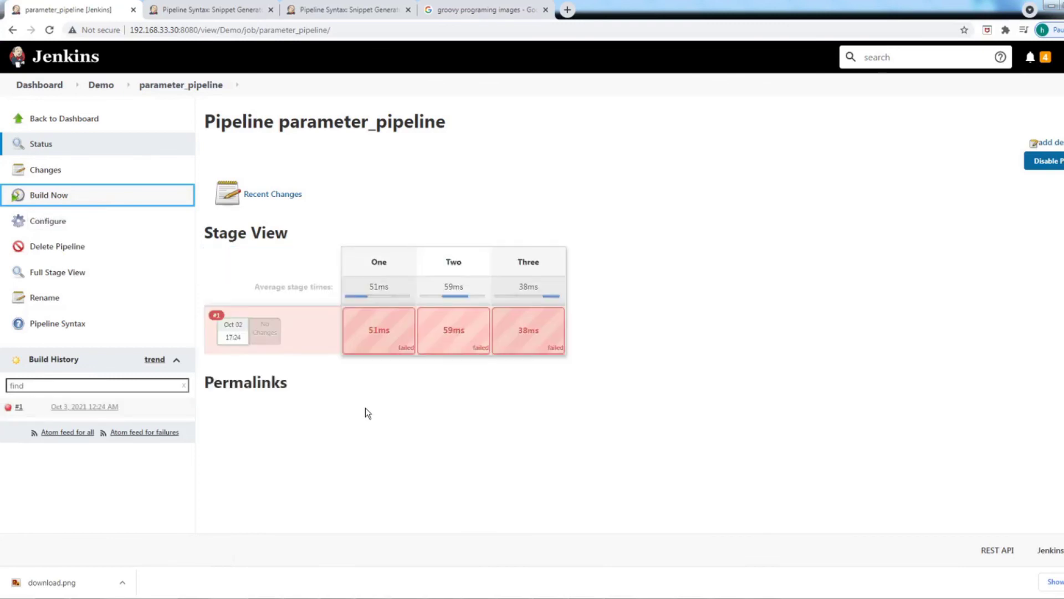
pyautogui.click(46, 199)
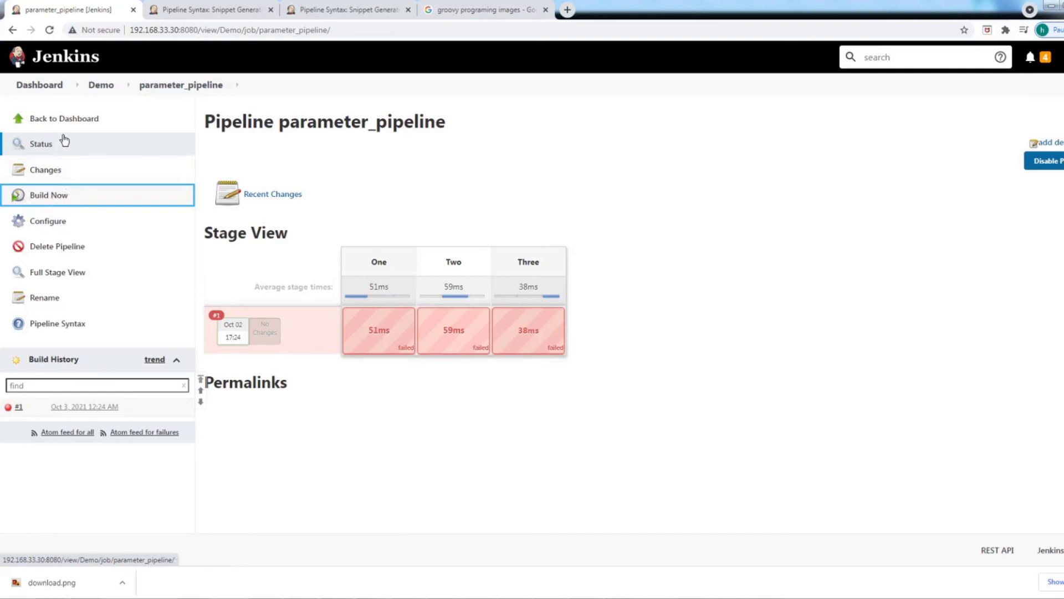
pyautogui.click(42, 199)
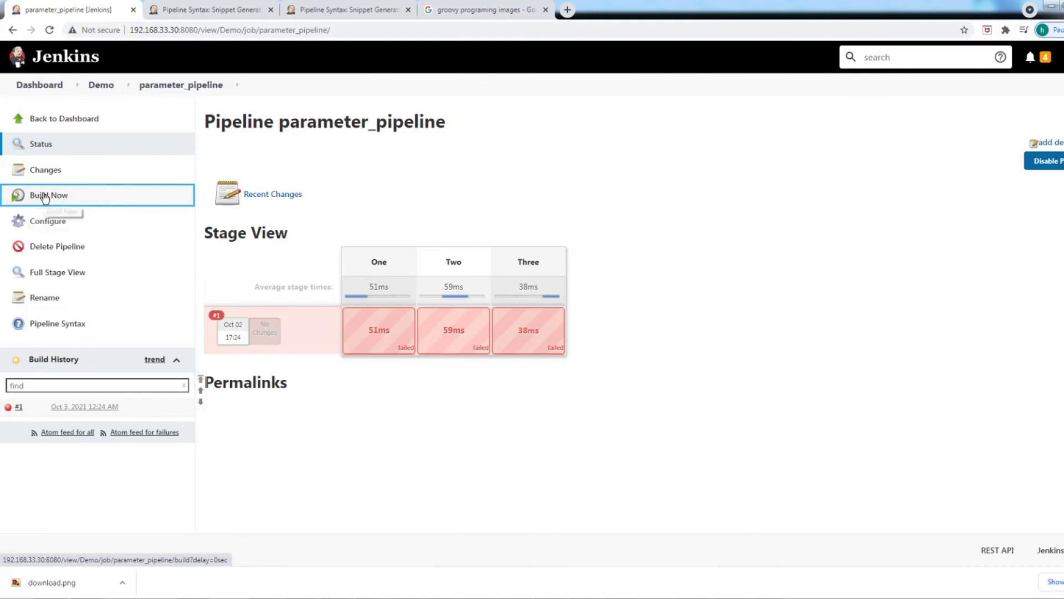
pyautogui.click(352, 30)
pyautogui.press('Return')
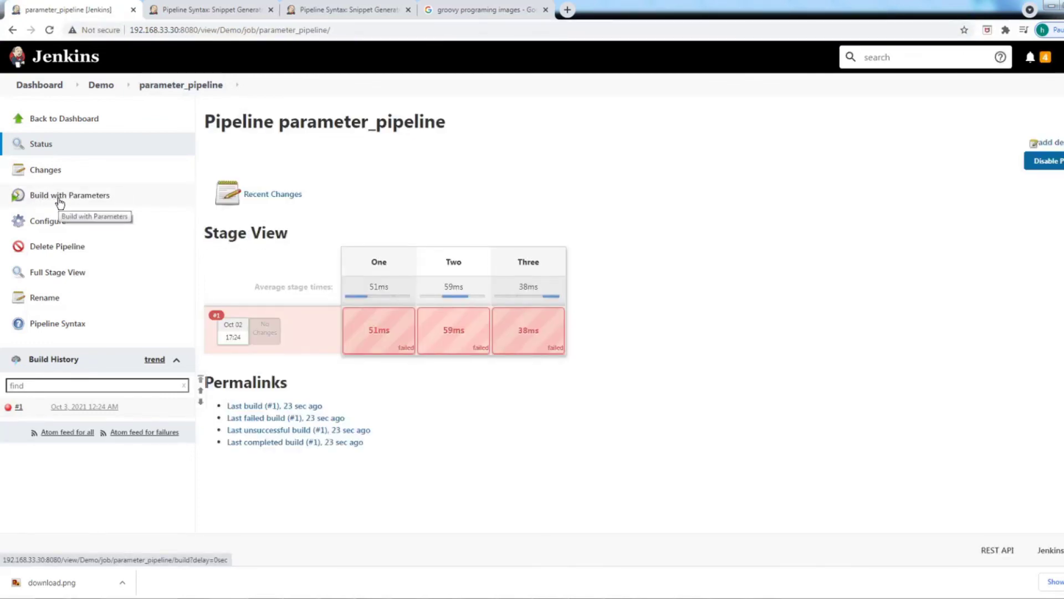
# Step: Run a parameterized build with First_stage set to "Python", Second_stage to "groovy" and Third_stage to "Third"
pyautogui.click(60, 201)
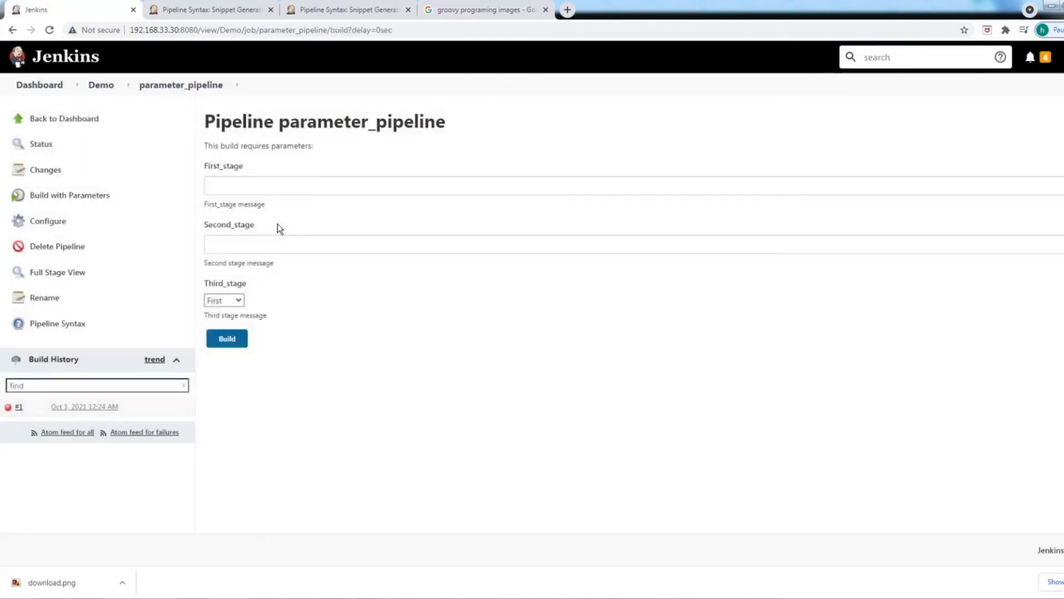
pyautogui.click(251, 187)
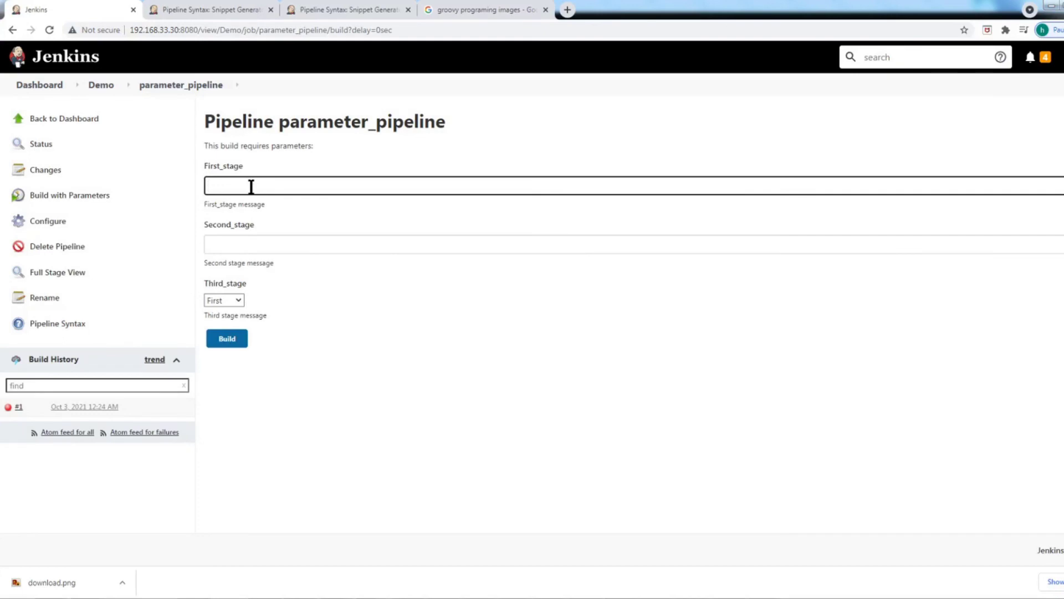
pyautogui.write('Pythin')
pyautogui.press('BackSpace')
pyautogui.press('BackSpace')
pyautogui.write('on')
pyautogui.click(229, 243)
pyautogui.write('groovy')
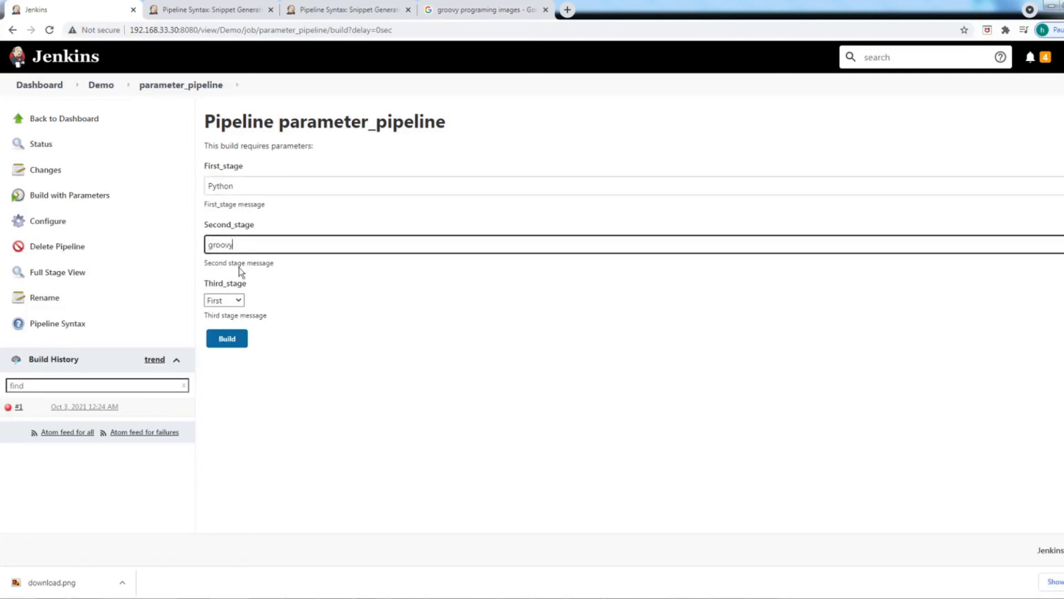
pyautogui.click(238, 301)
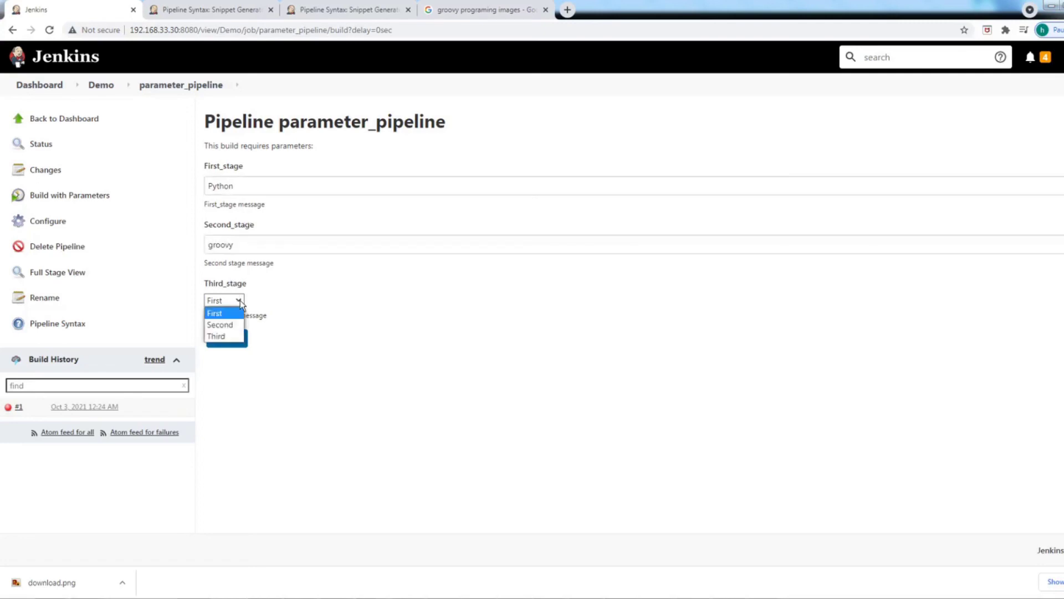
pyautogui.click(223, 337)
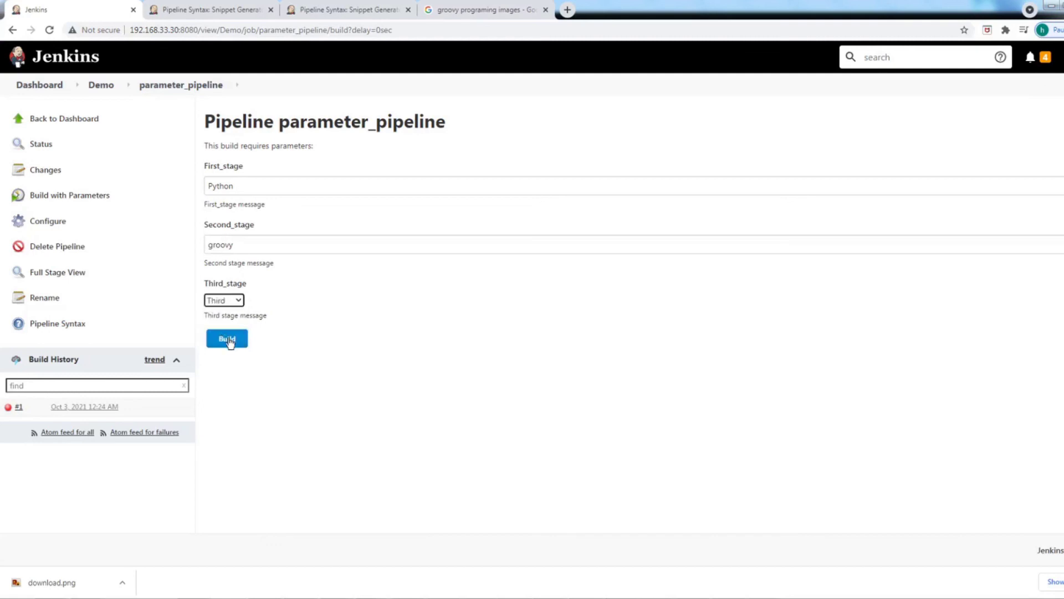
pyautogui.click(229, 340)
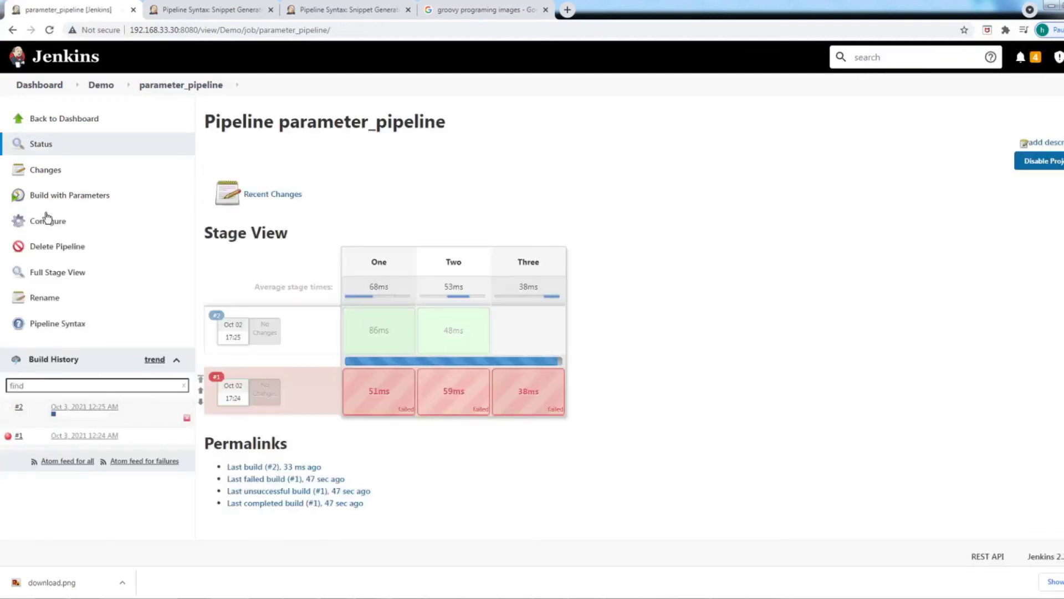
# Step: Open build #2's console output and check the message echoed by each of the three stages
pyautogui.click(217, 316)
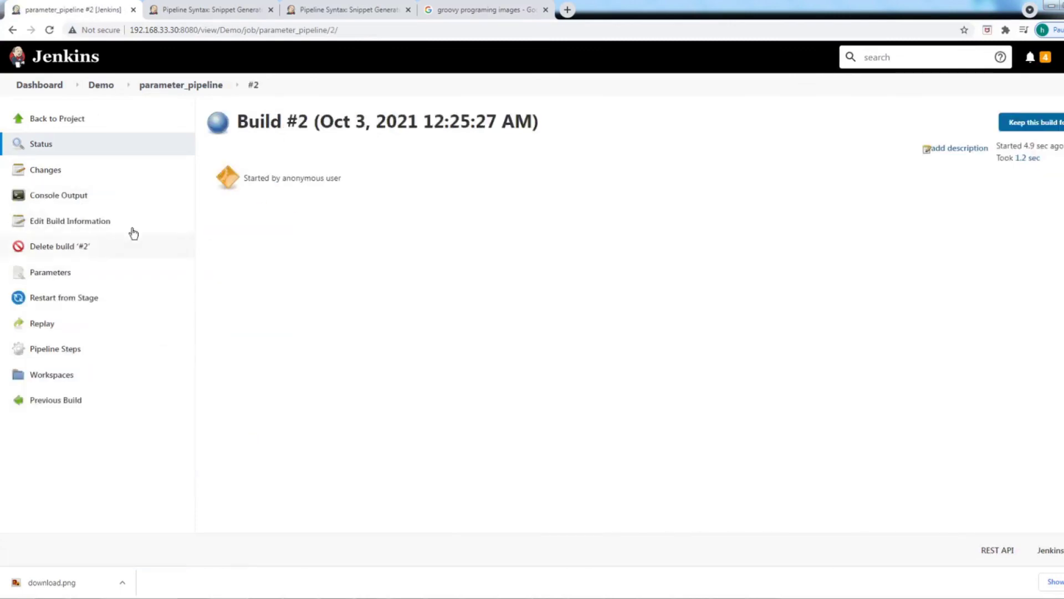
pyautogui.click(66, 195)
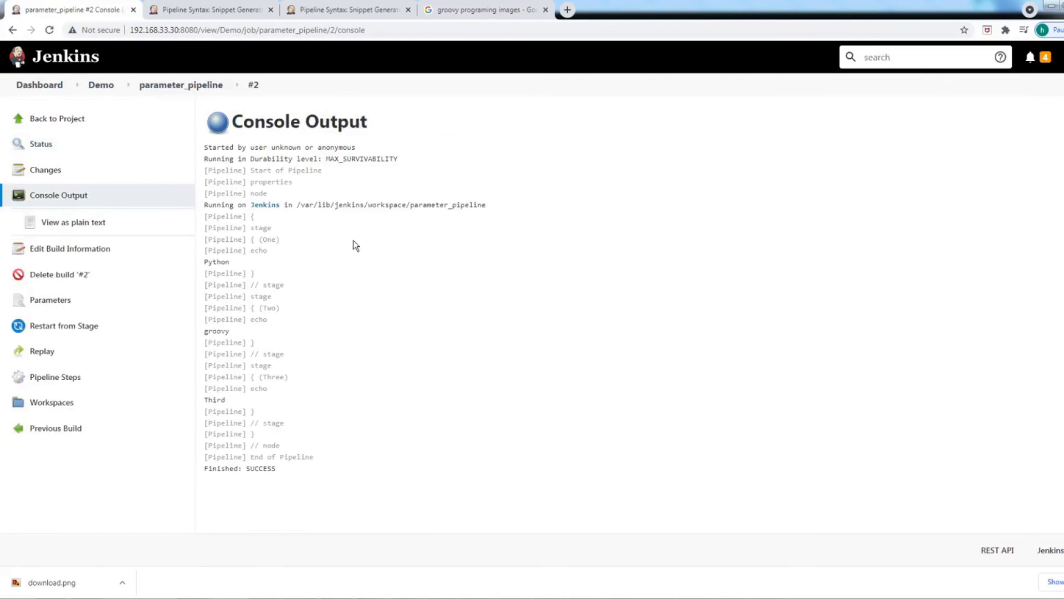
pyautogui.doubleClick(216, 261)
pyautogui.doubleClick(215, 331)
pyautogui.moveTo(218, 399); pyautogui.dragTo(238, 406)
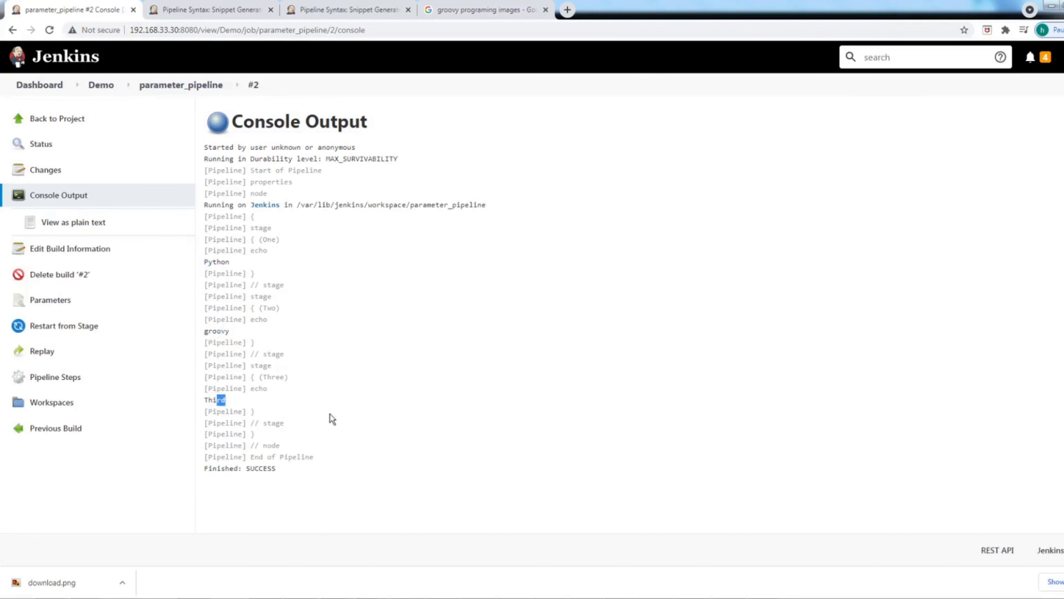